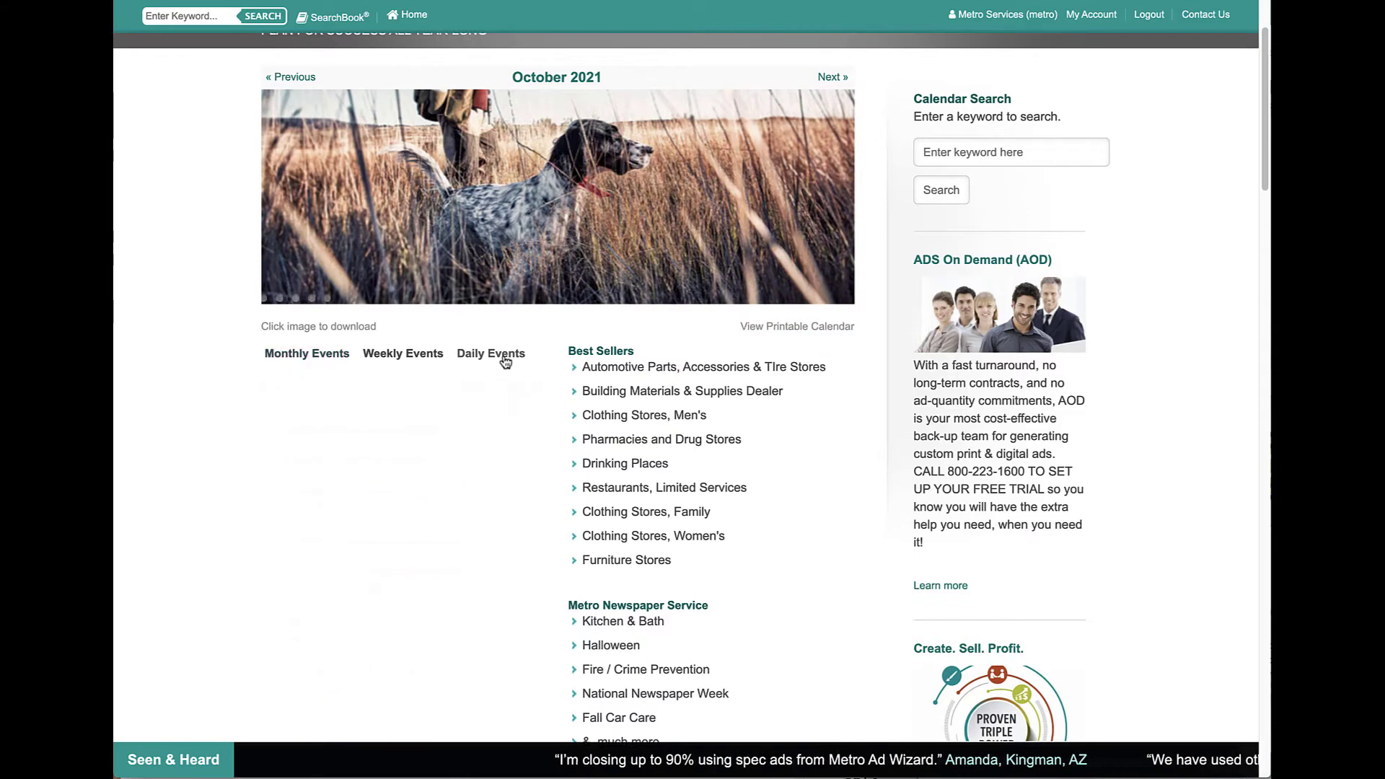
View the weekly and monthly events for October 2021 in the planning calendar.
{"action": "left_click", "coordinate": [411, 355]}
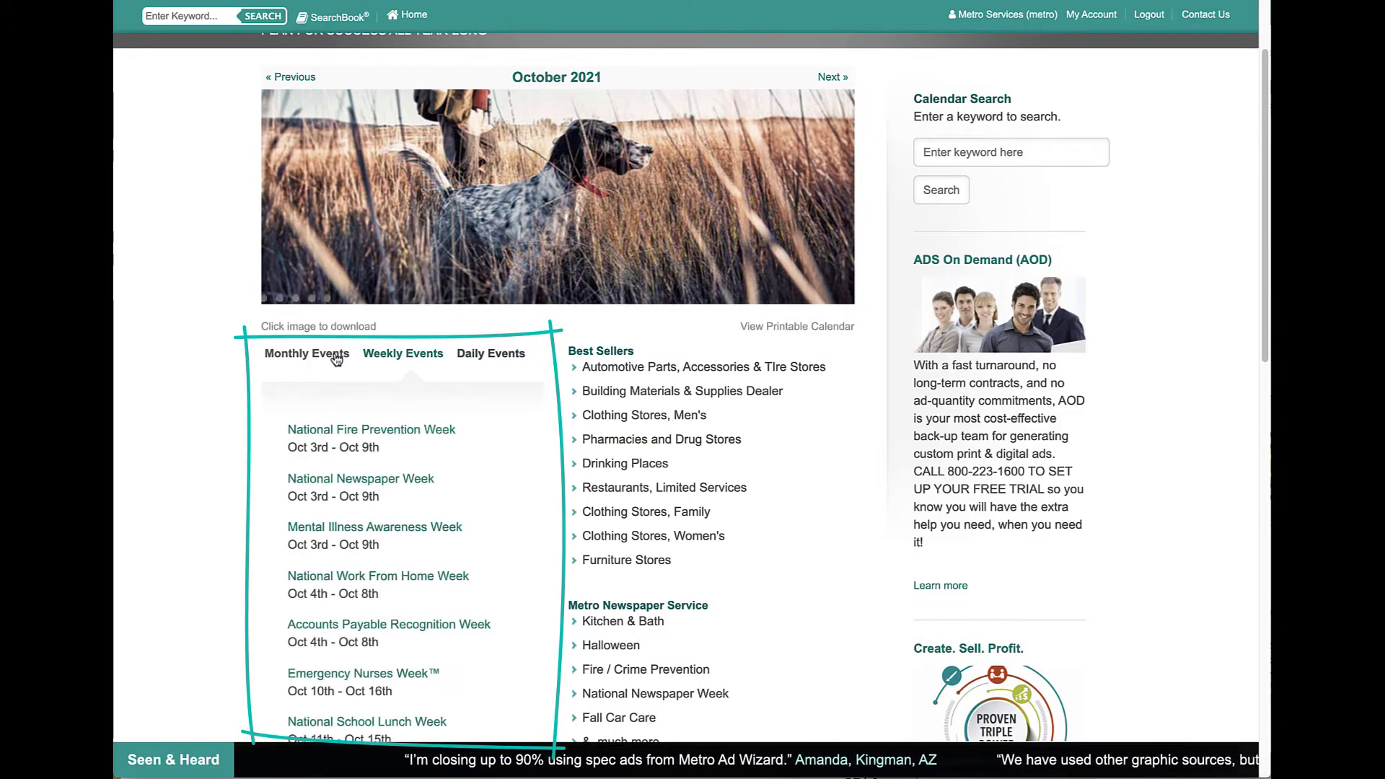
{"action": "left_click", "coordinate": [336, 355]}
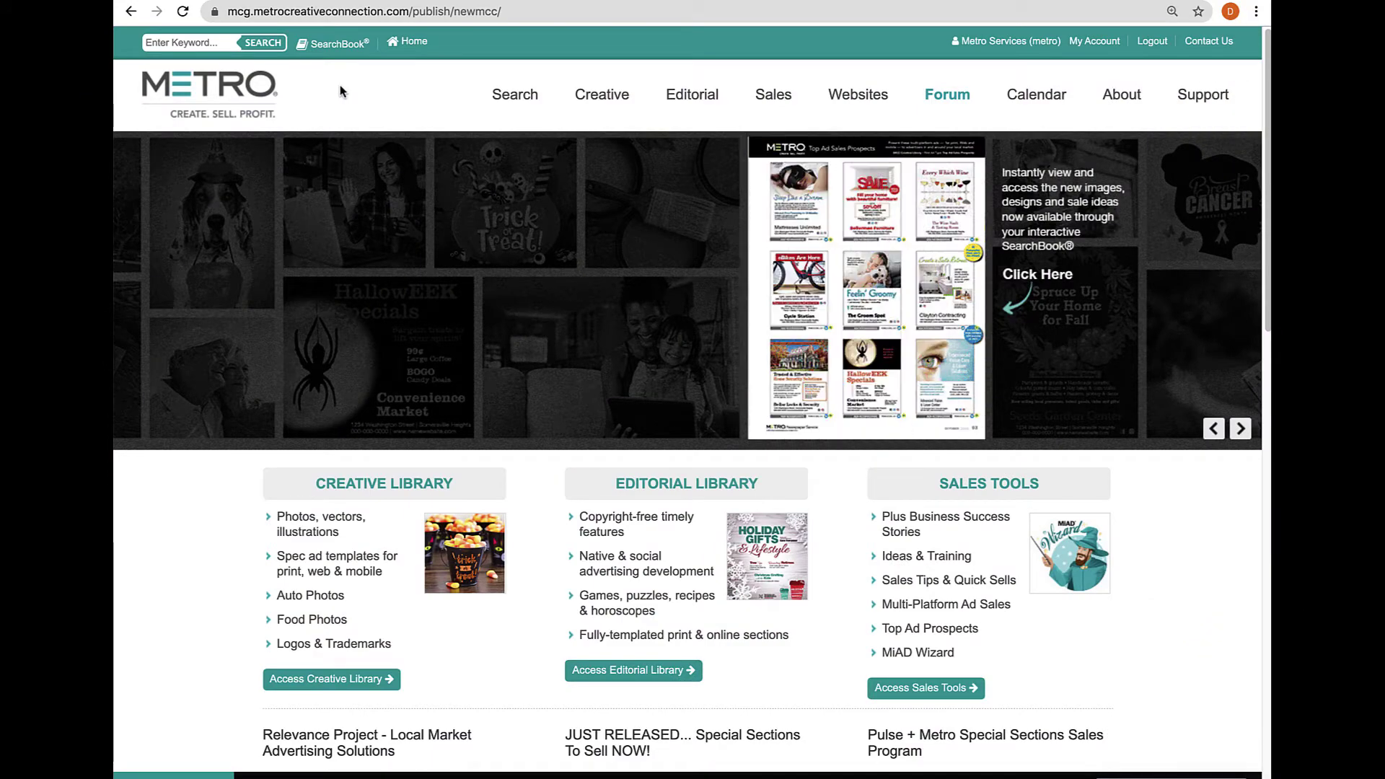
Open the October 2021 Metro Newspaper Service SearchBook from the home page.
{"action": "left_click", "coordinate": [334, 45]}
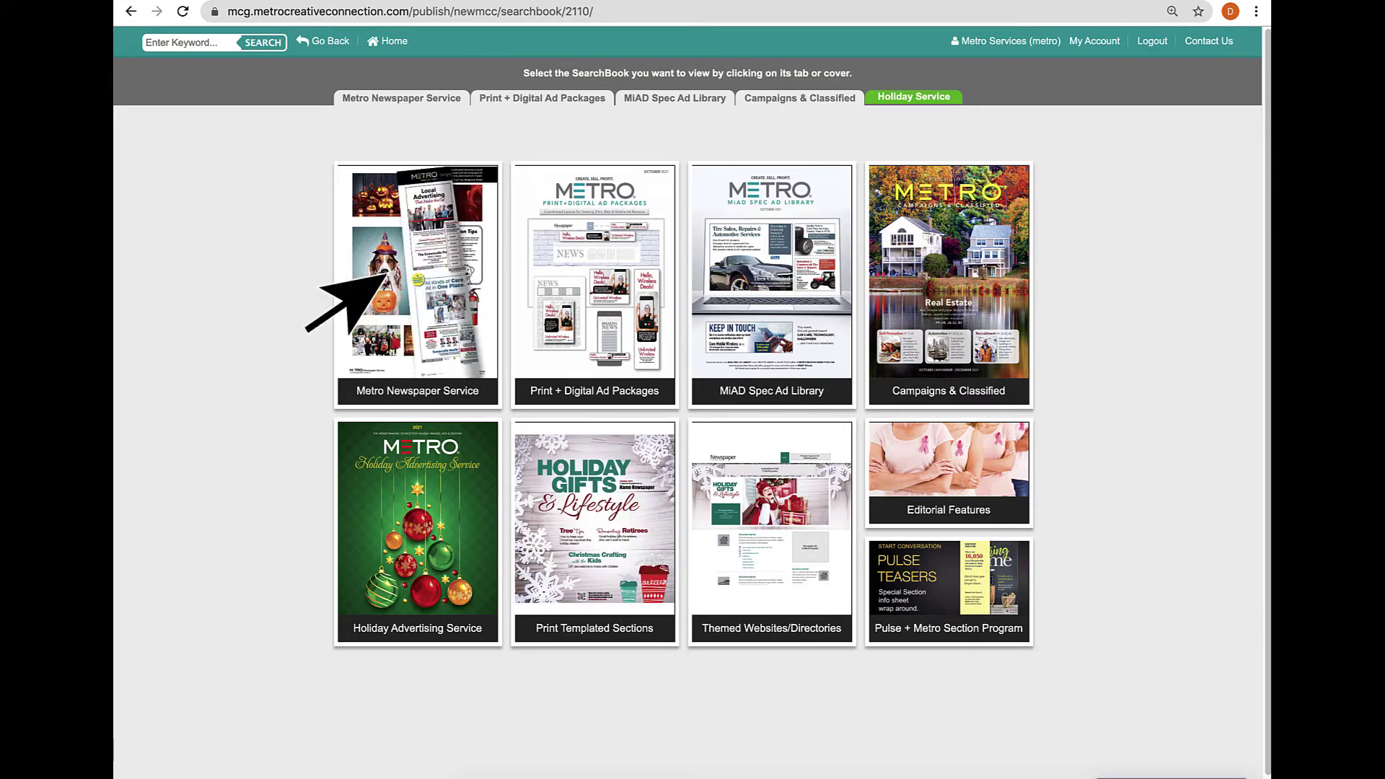
{"action": "left_click", "coordinate": [380, 275]}
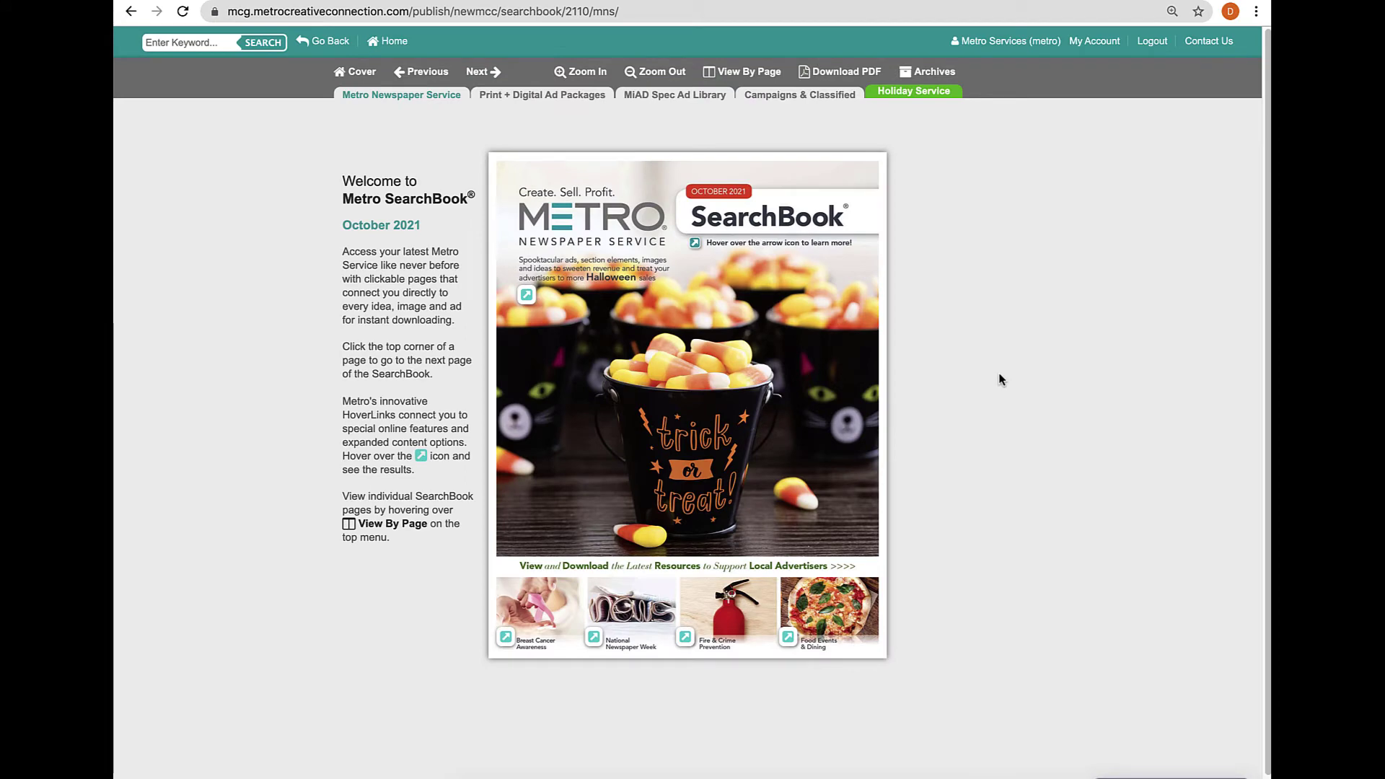
{"action": "left_click", "coordinate": [635, 10]}
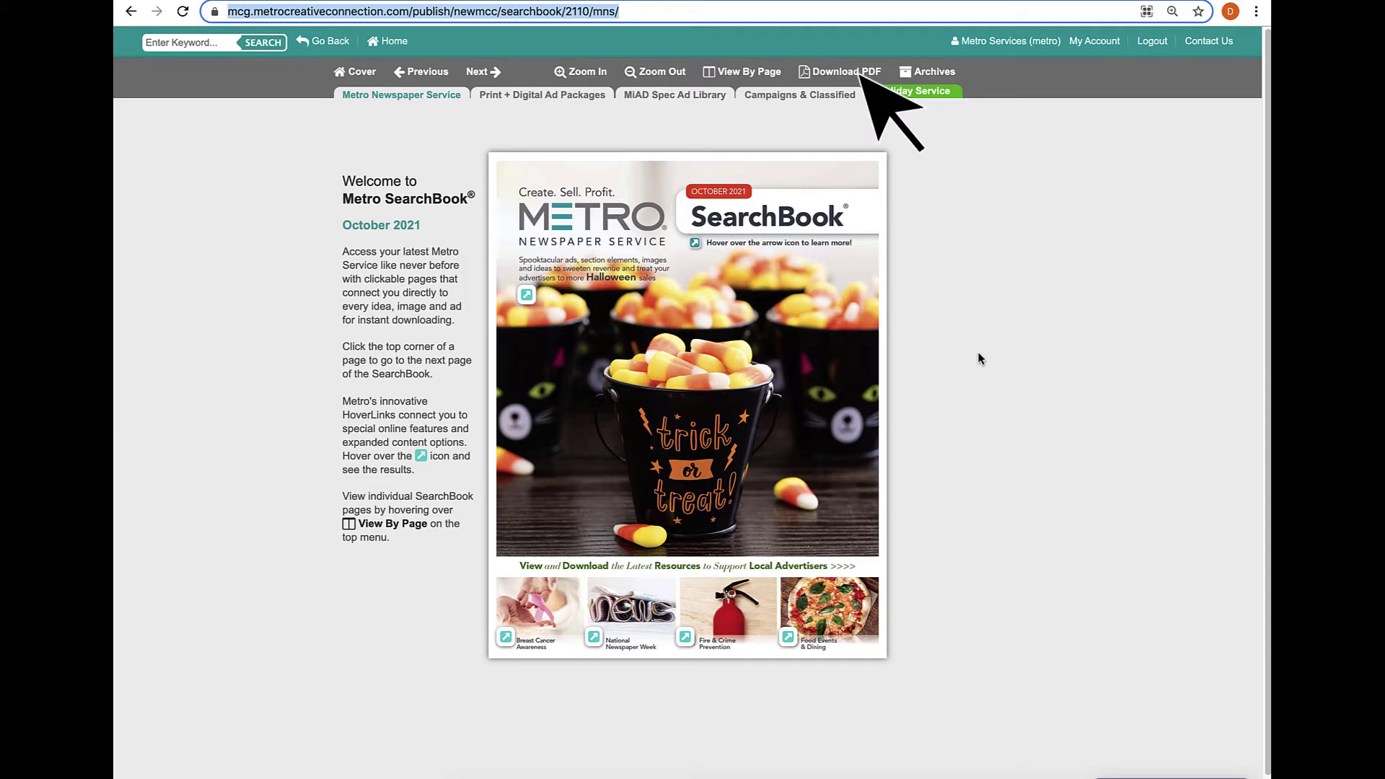
Page through the SearchBook to the Fall Marketplace page and open that page's downloadable images and spec ads.
{"action": "left_click", "coordinate": [877, 372]}
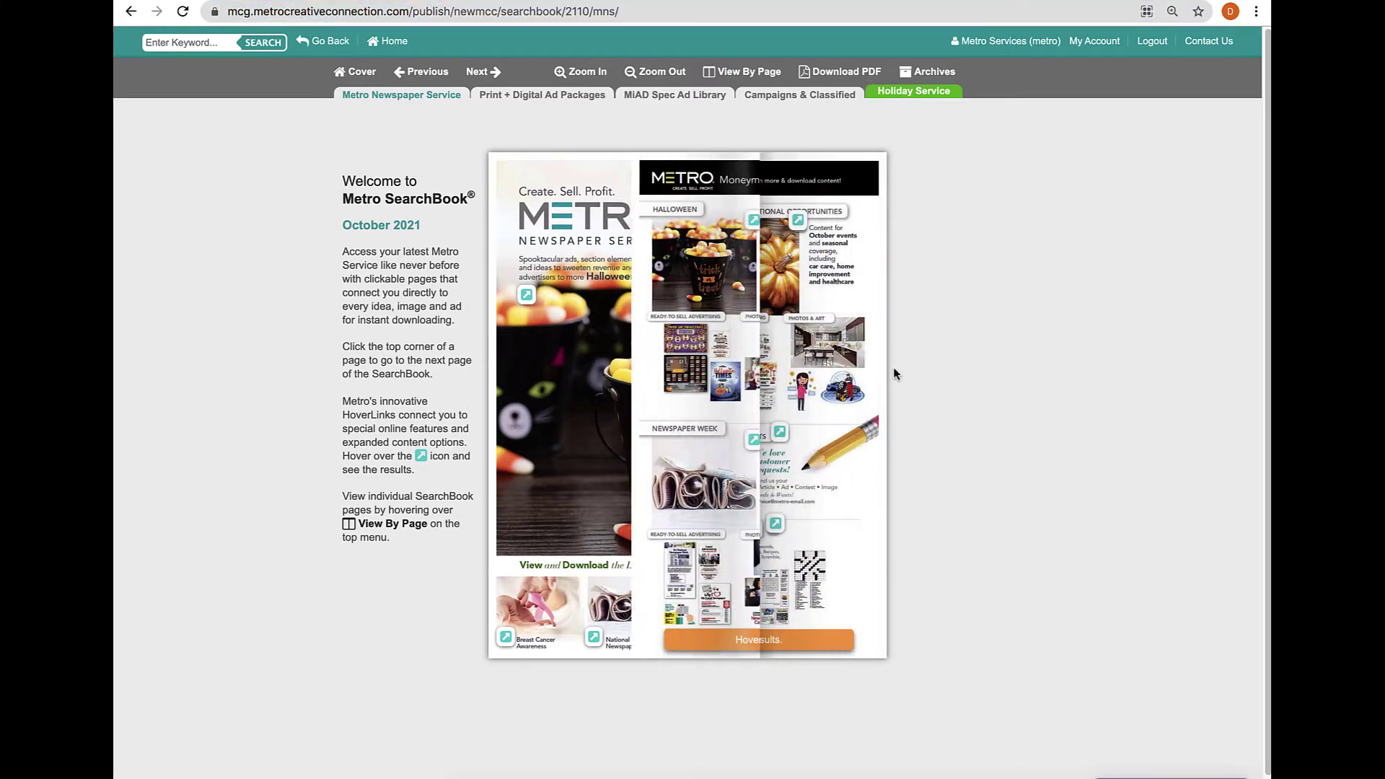
{"action": "left_click", "coordinate": [1077, 372]}
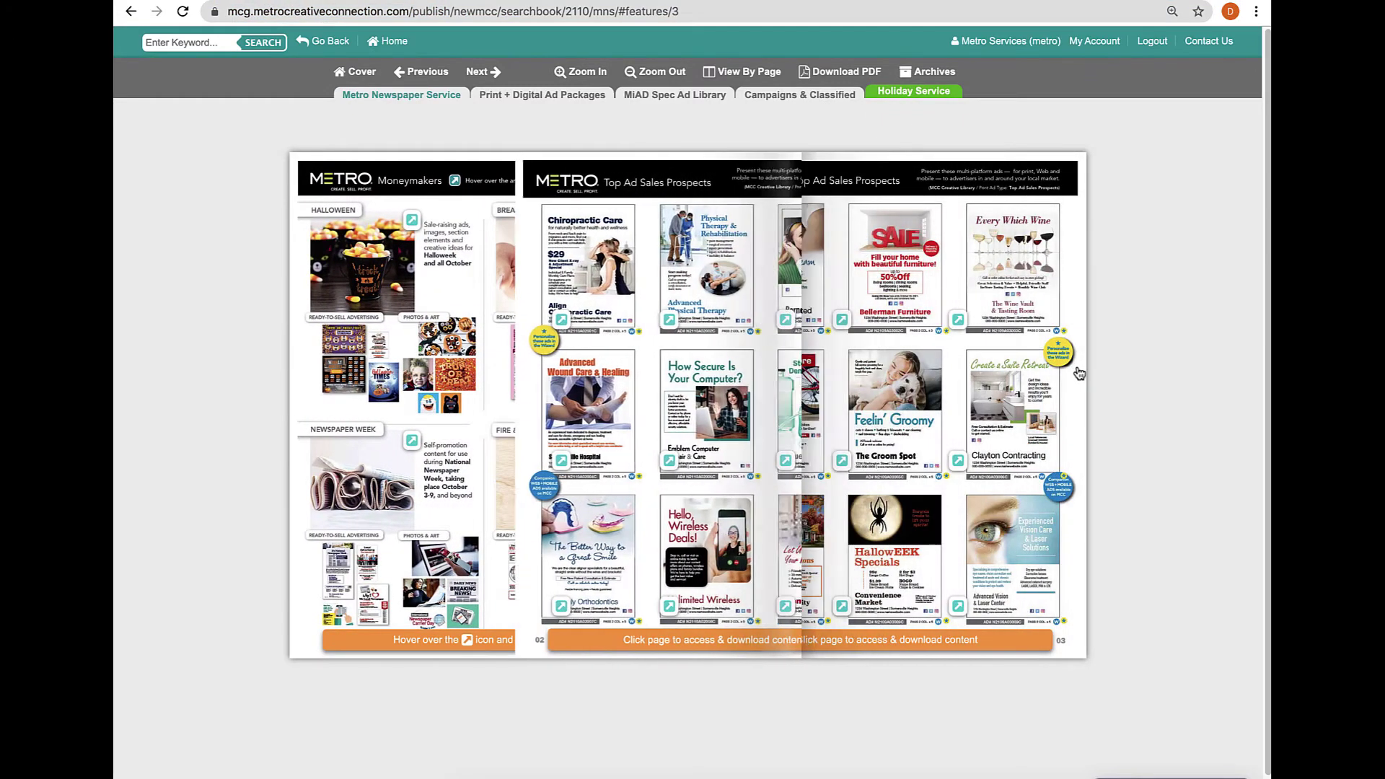
{"action": "left_click", "coordinate": [1079, 372]}
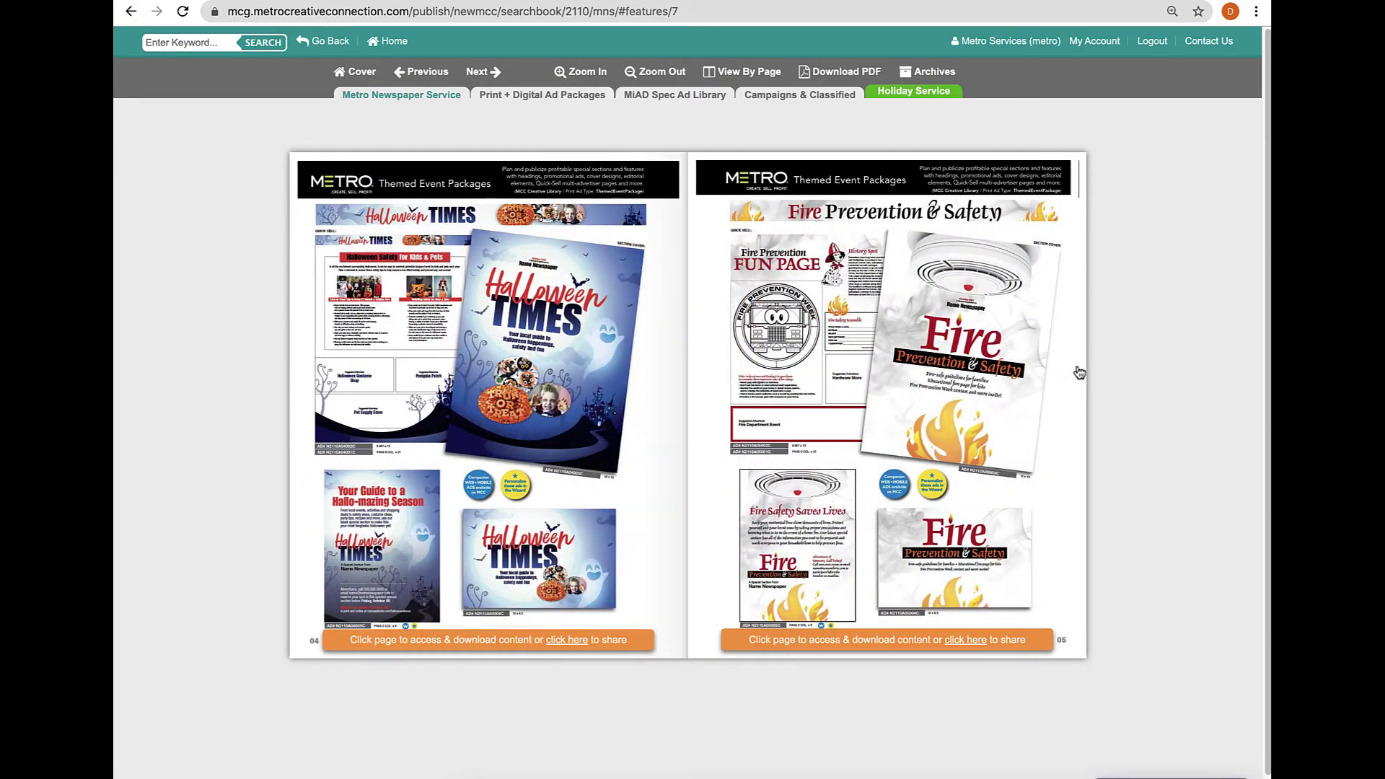
{"action": "left_click", "coordinate": [1079, 373]}
{"action": "left_click", "coordinate": [1079, 372]}
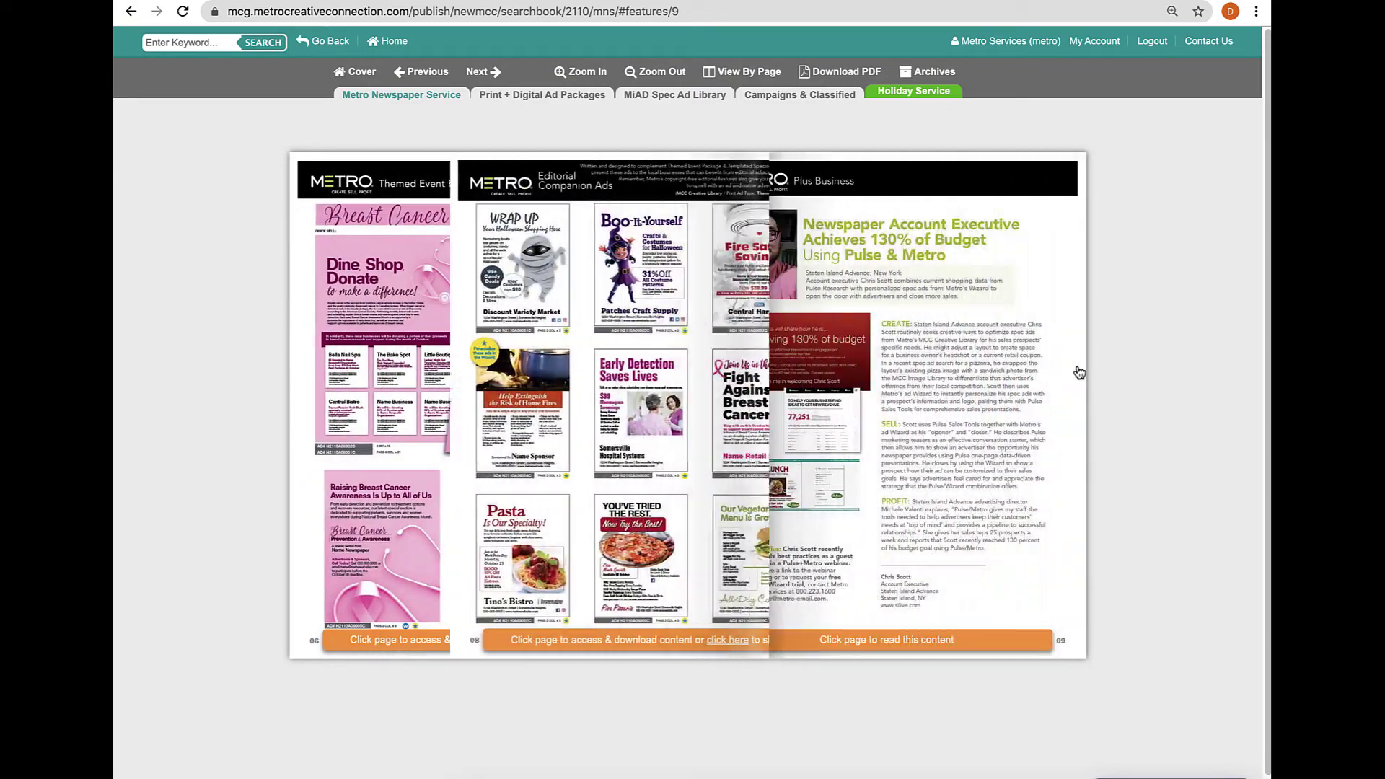
{"action": "left_click", "coordinate": [1079, 372]}
{"action": "left_click", "coordinate": [1079, 372]}
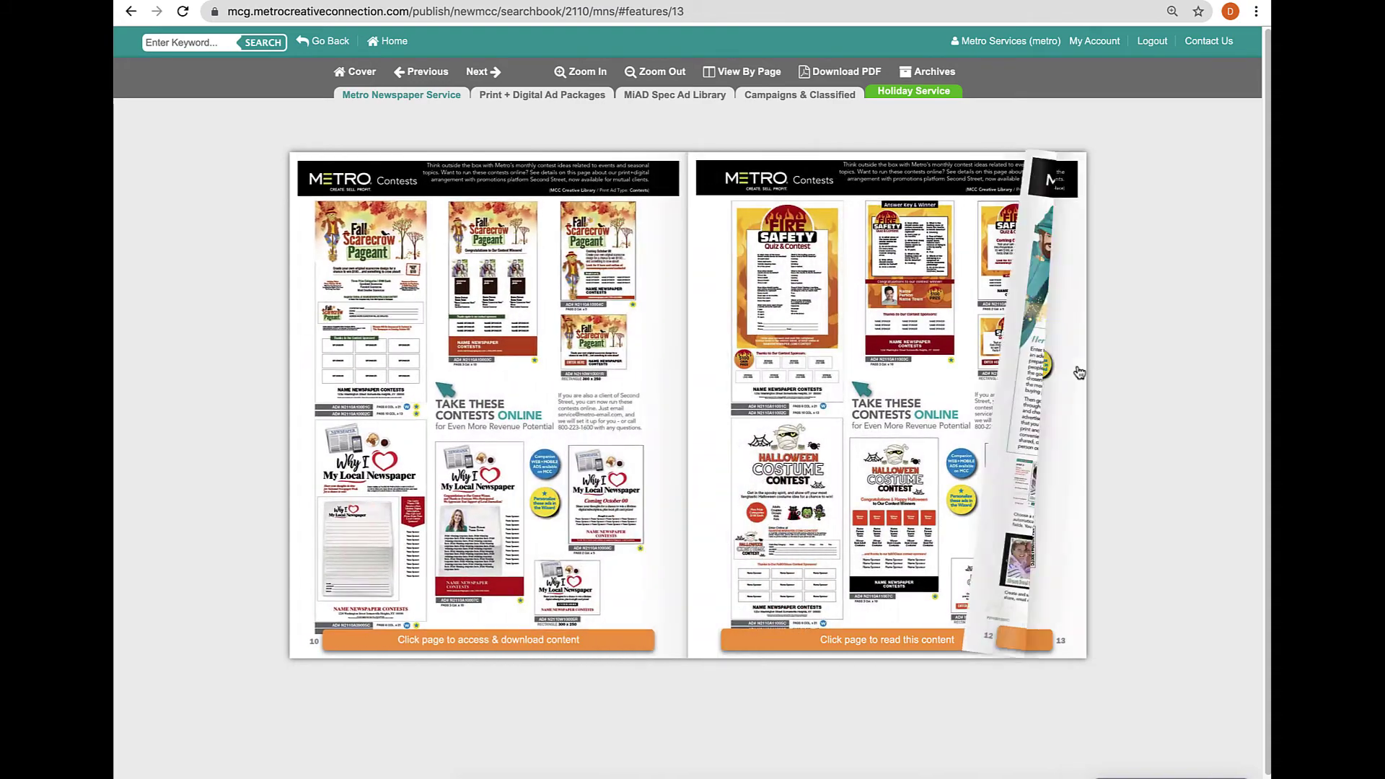
{"action": "left_click", "coordinate": [1080, 372]}
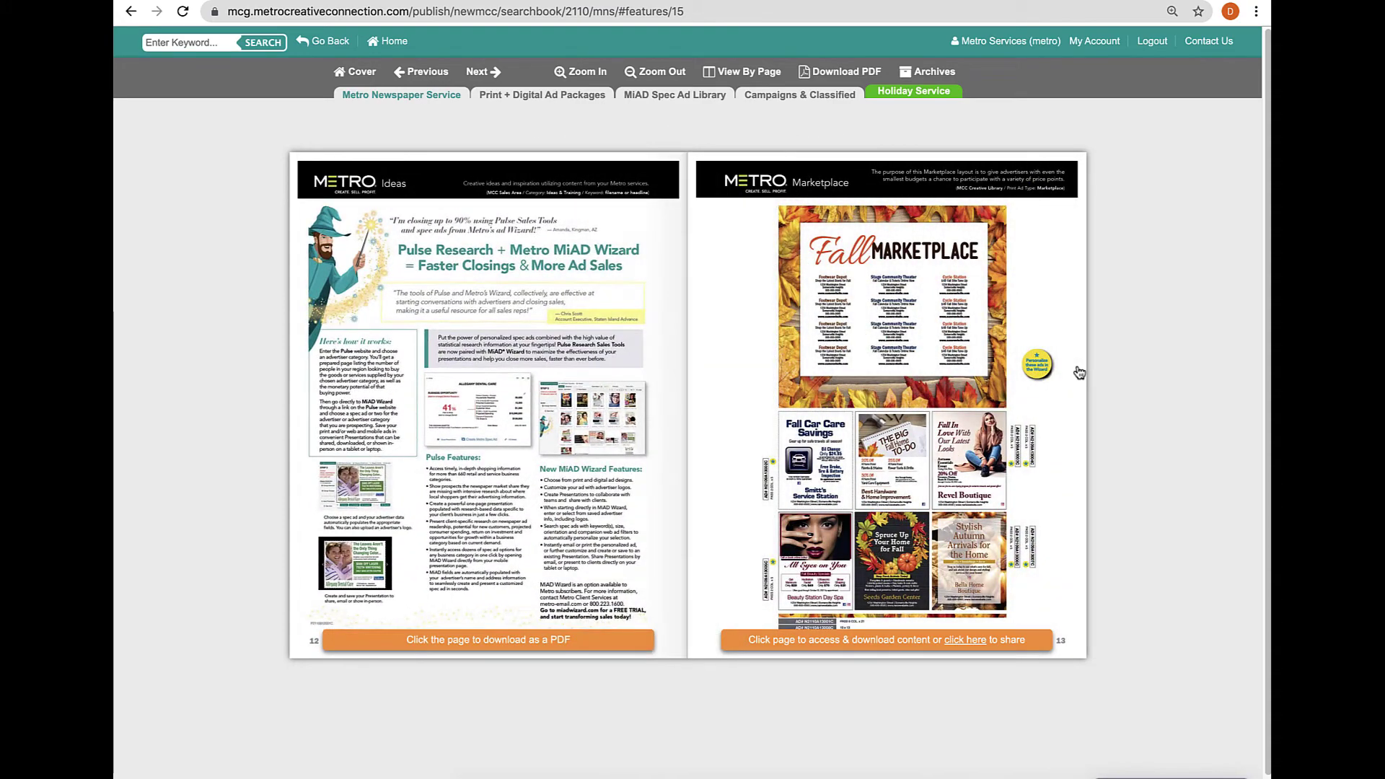
{"action": "left_click", "coordinate": [874, 354]}
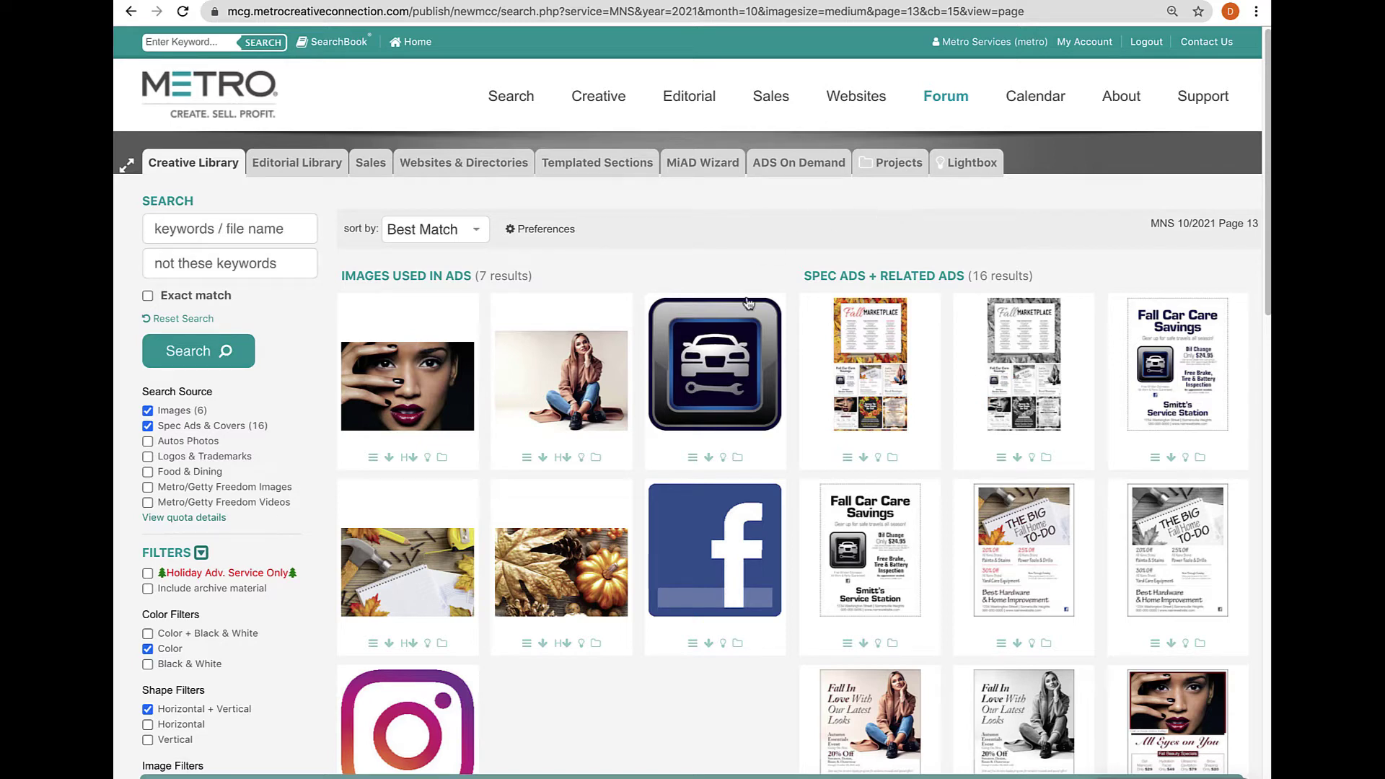
{"action": "mouse_move", "coordinate": [868, 357]}
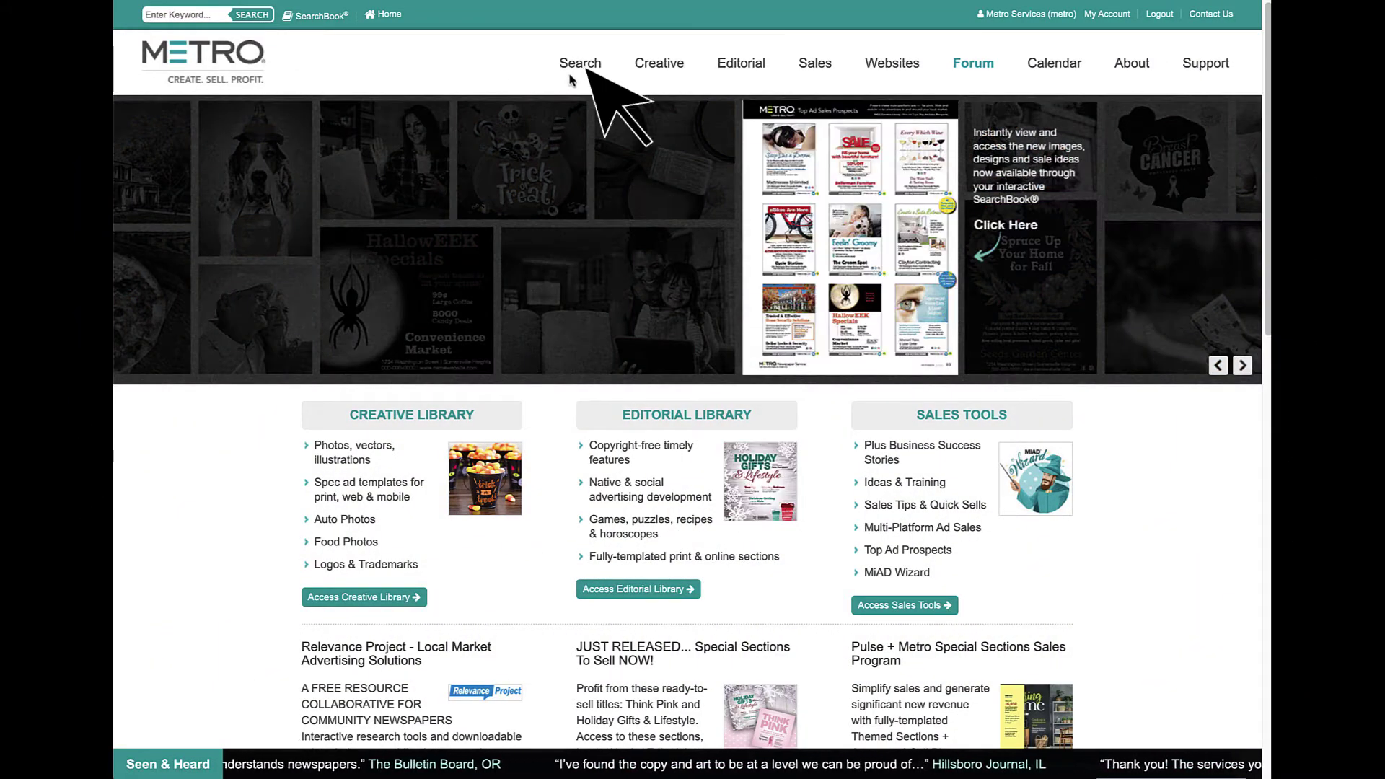
Go to the Sales Tools area and review its October sales ideas and SearchBooks.
{"action": "mouse_move", "coordinate": [584, 77]}
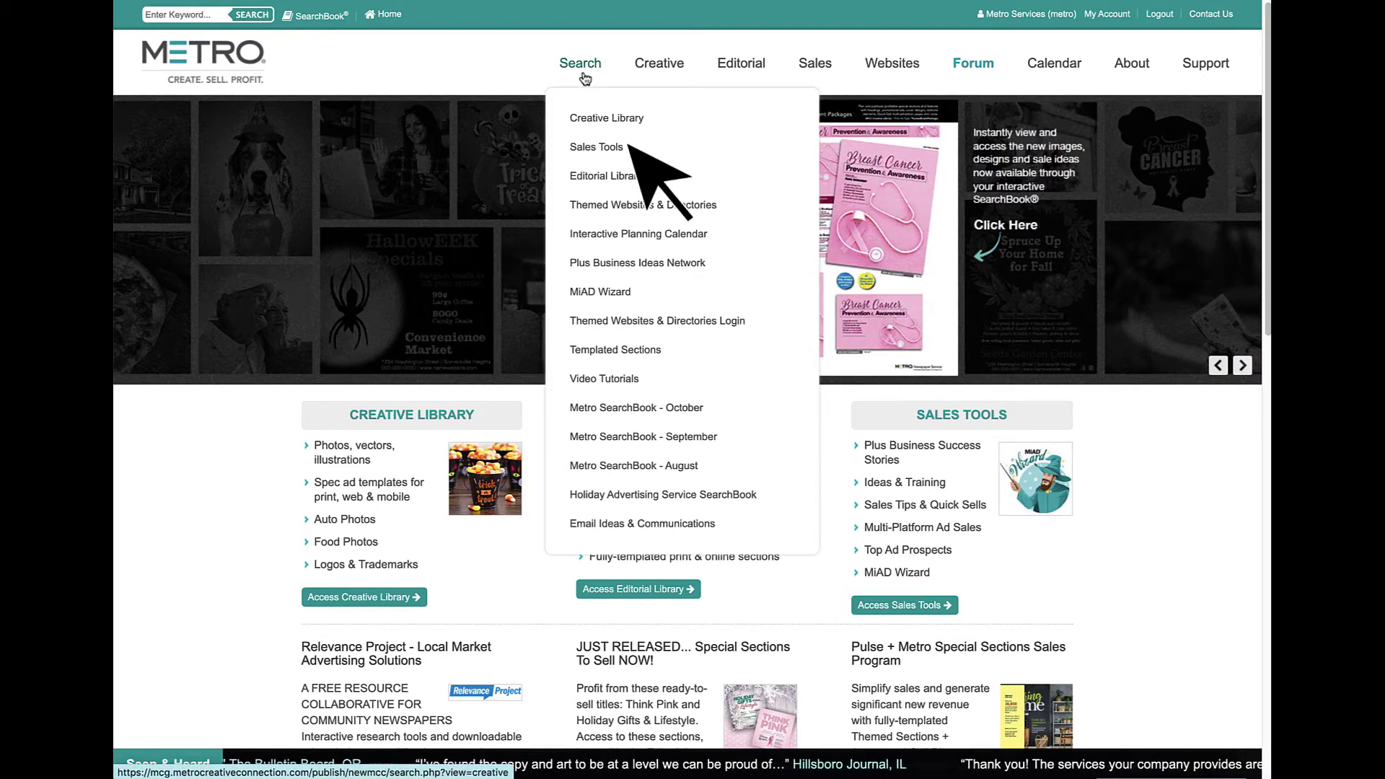
{"action": "left_click", "coordinate": [593, 147]}
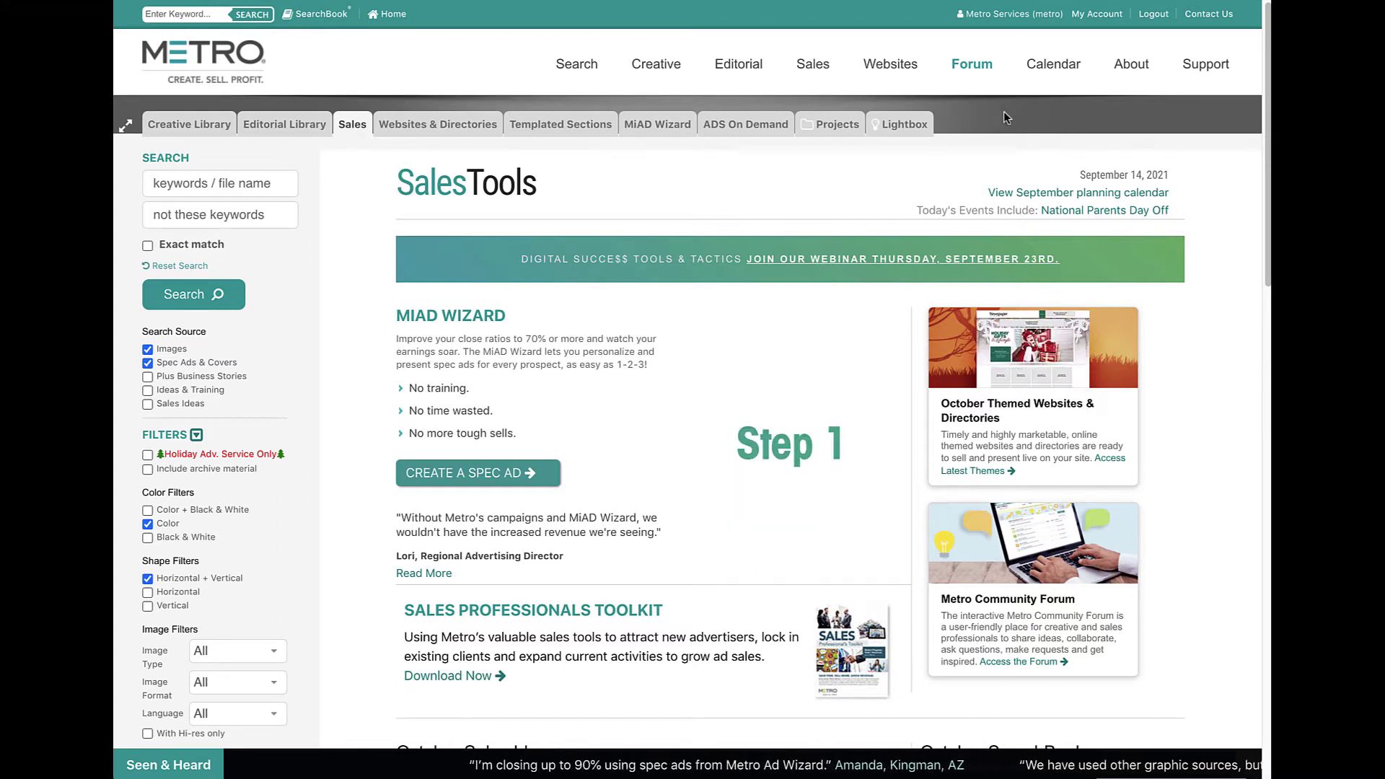
{"action": "scroll", "coordinate": [1011, 209], "scroll_direction": "down", "scroll_amount": 3}
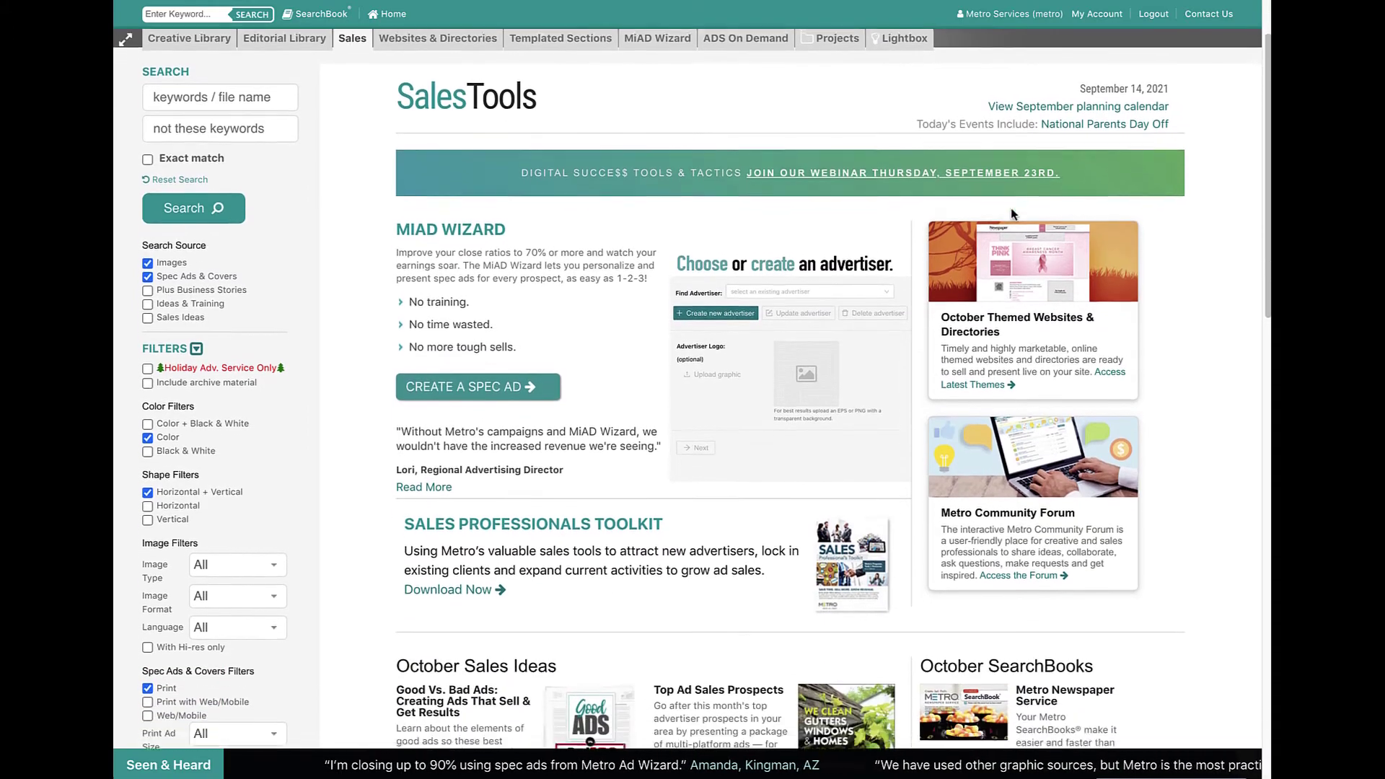
{"action": "scroll", "coordinate": [1012, 213], "scroll_direction": "down", "scroll_amount": 2}
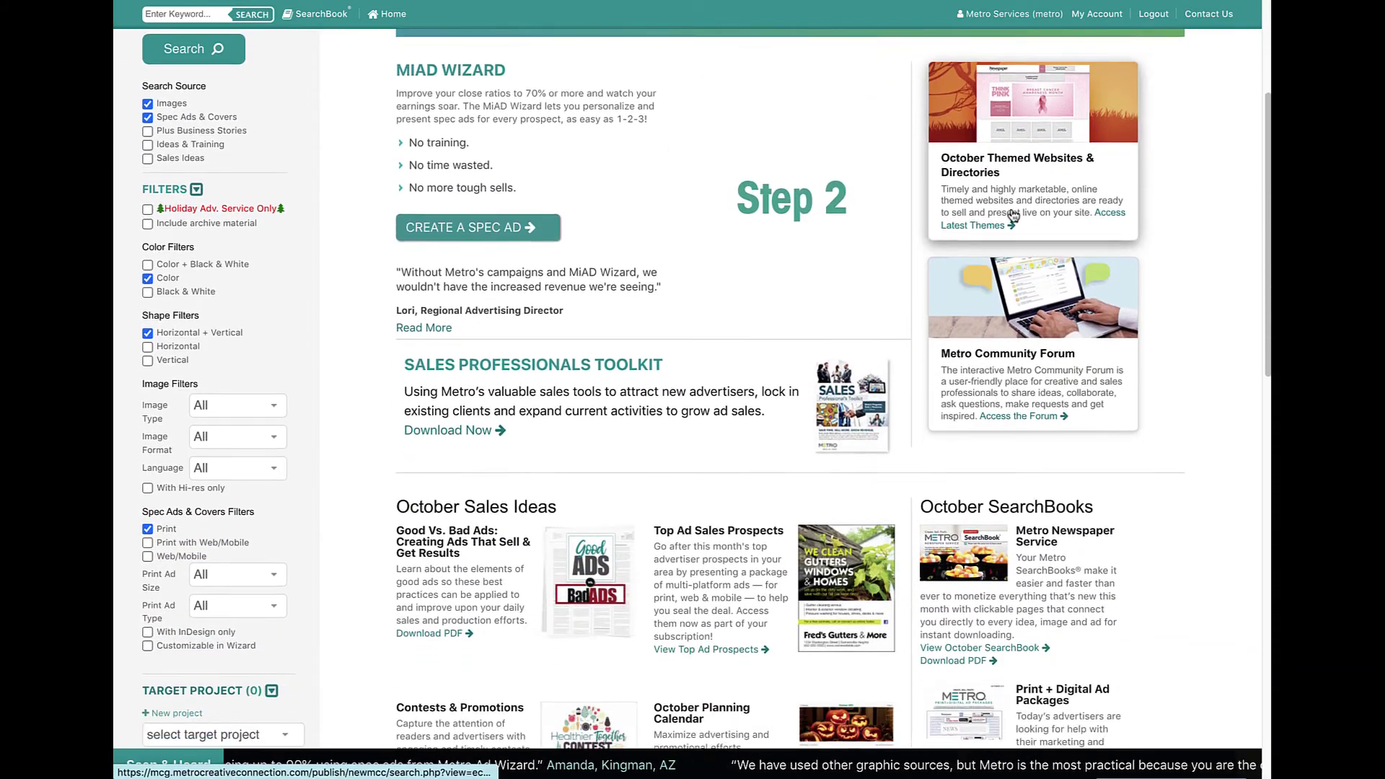
{"action": "scroll", "coordinate": [1012, 214], "scroll_direction": "down", "scroll_amount": 3}
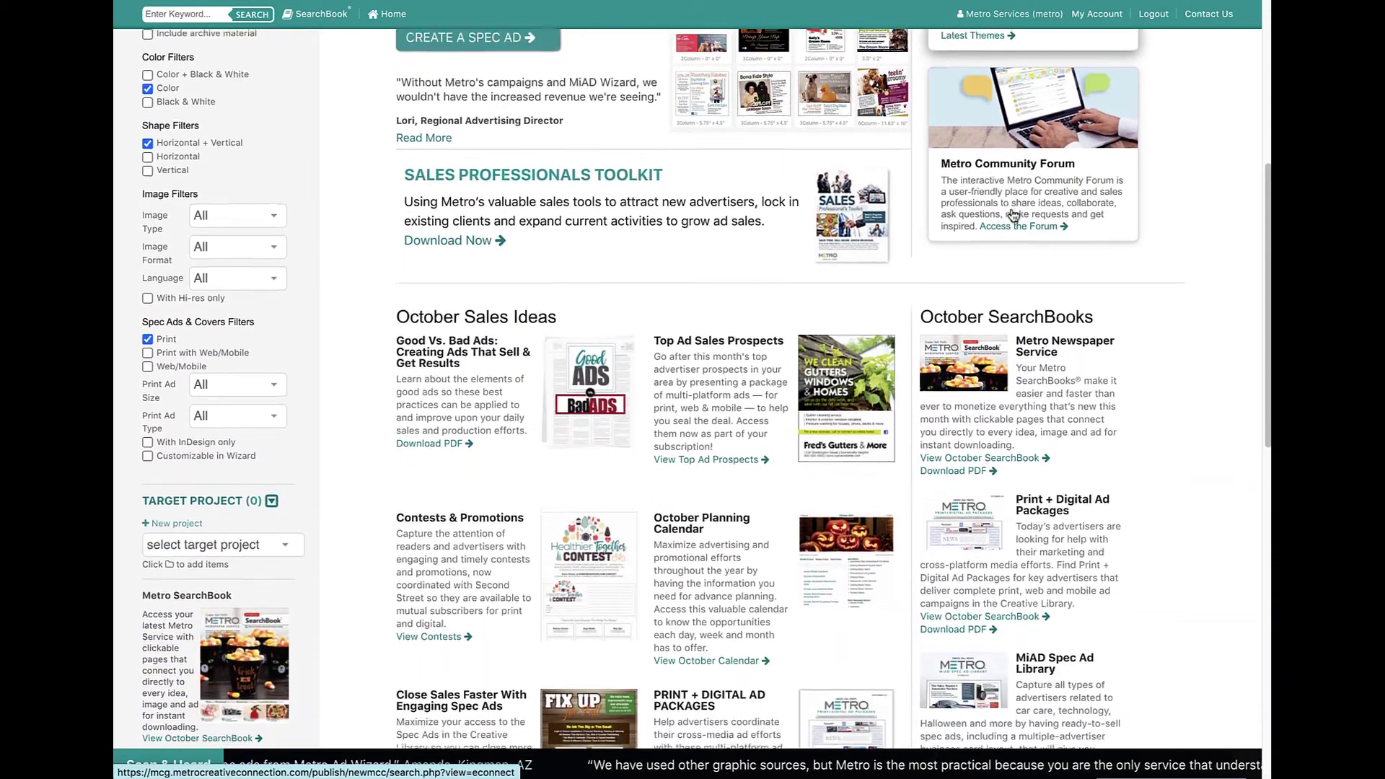
{"action": "scroll", "coordinate": [1011, 209], "scroll_direction": "down", "scroll_amount": 3}
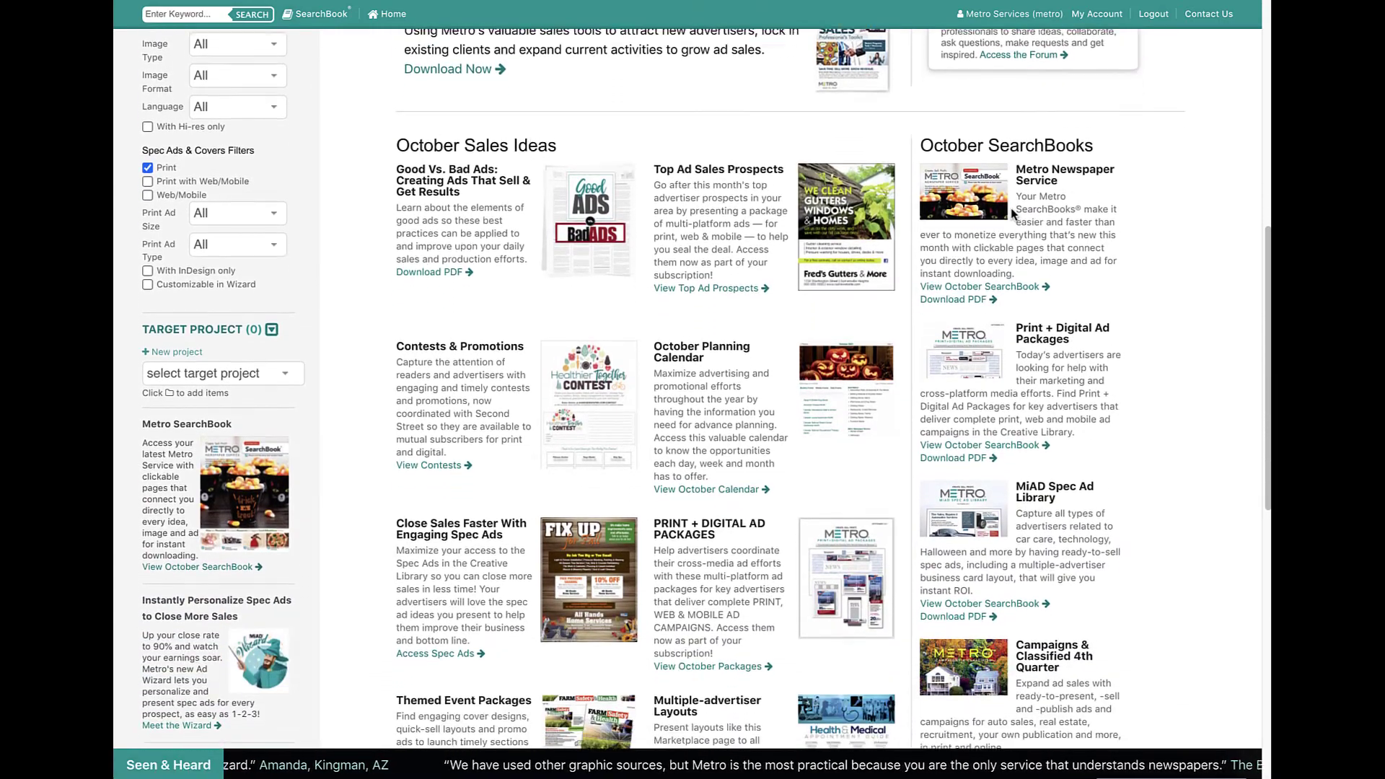
{"action": "scroll", "coordinate": [1010, 209], "scroll_direction": "down", "scroll_amount": 2}
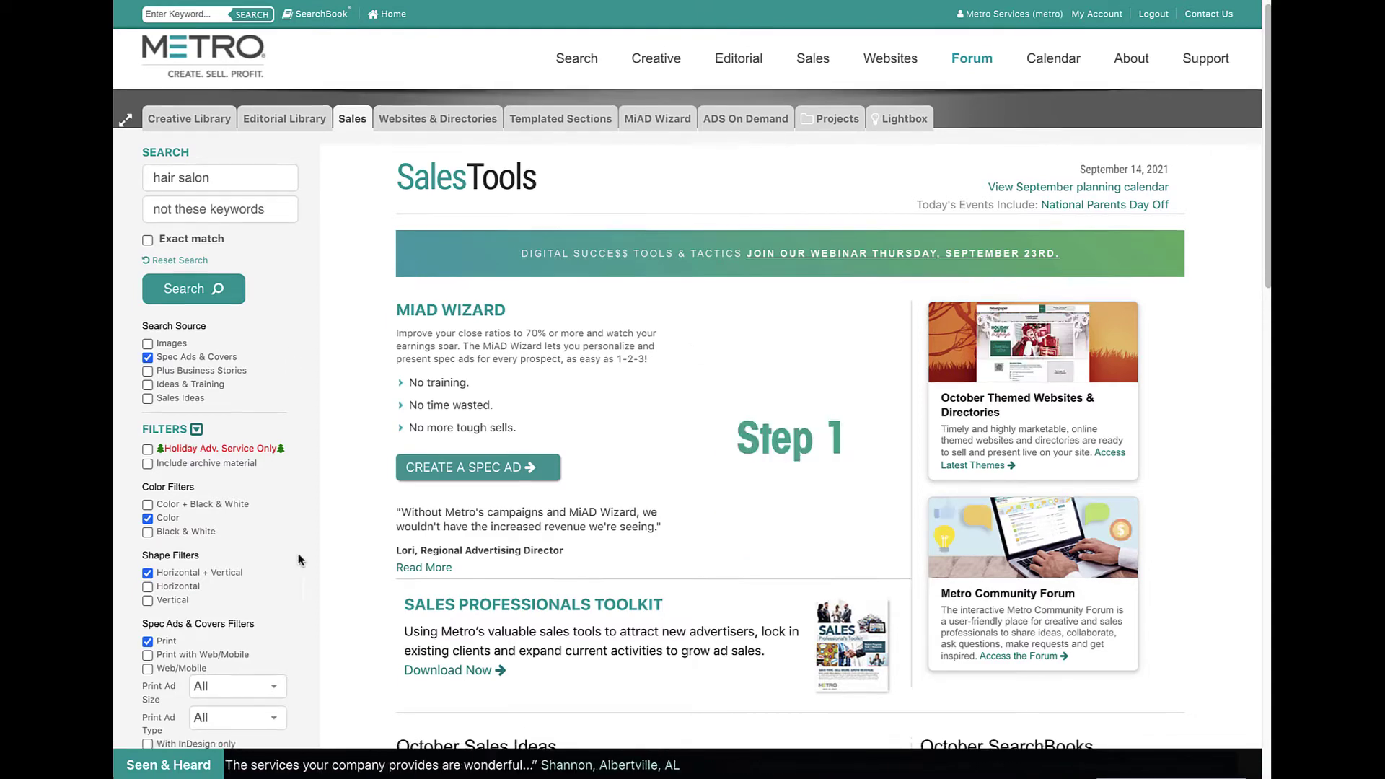
Search the print spec ads and covers for "hair salon" and preview the "Refresh Your Look" ad.
{"action": "scroll", "coordinate": [276, 354], "scroll_direction": "down", "scroll_amount": 2}
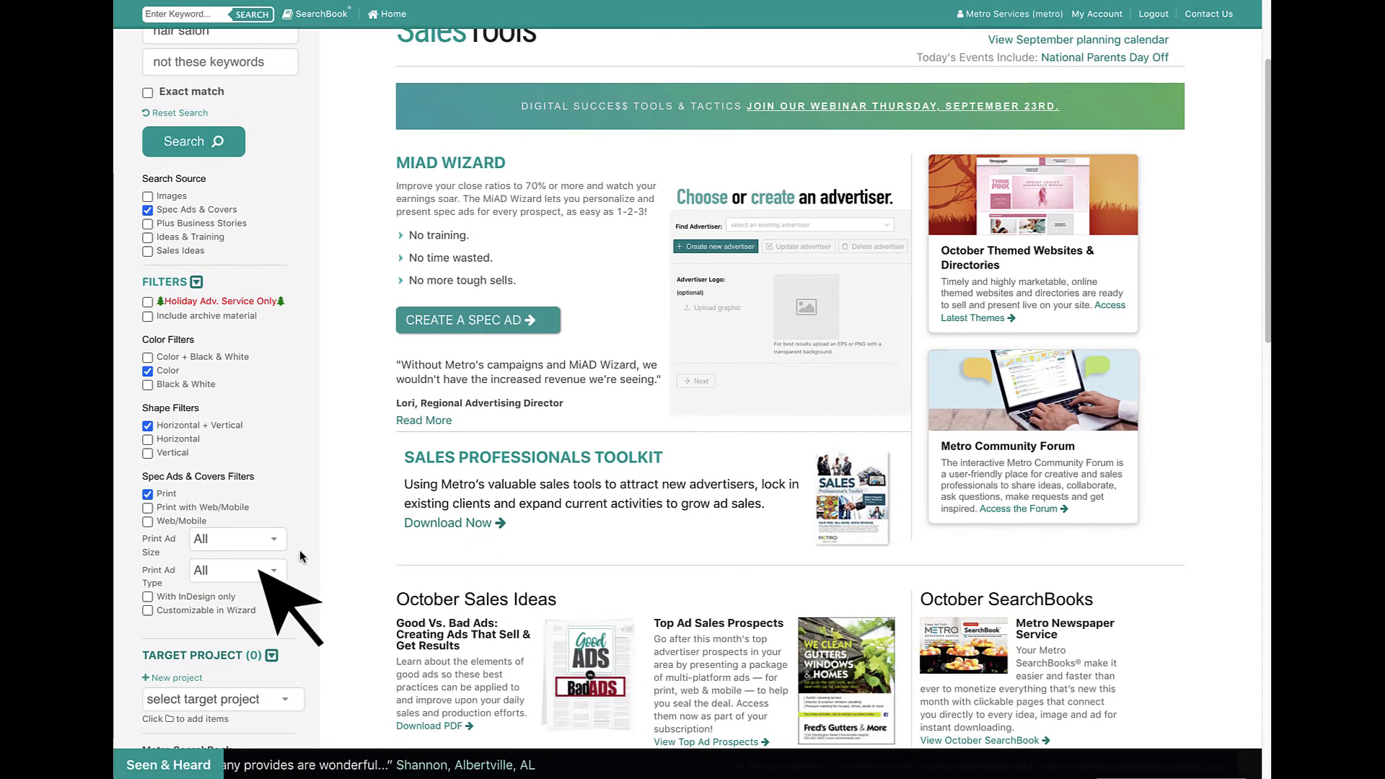
{"action": "left_click", "coordinate": [276, 571]}
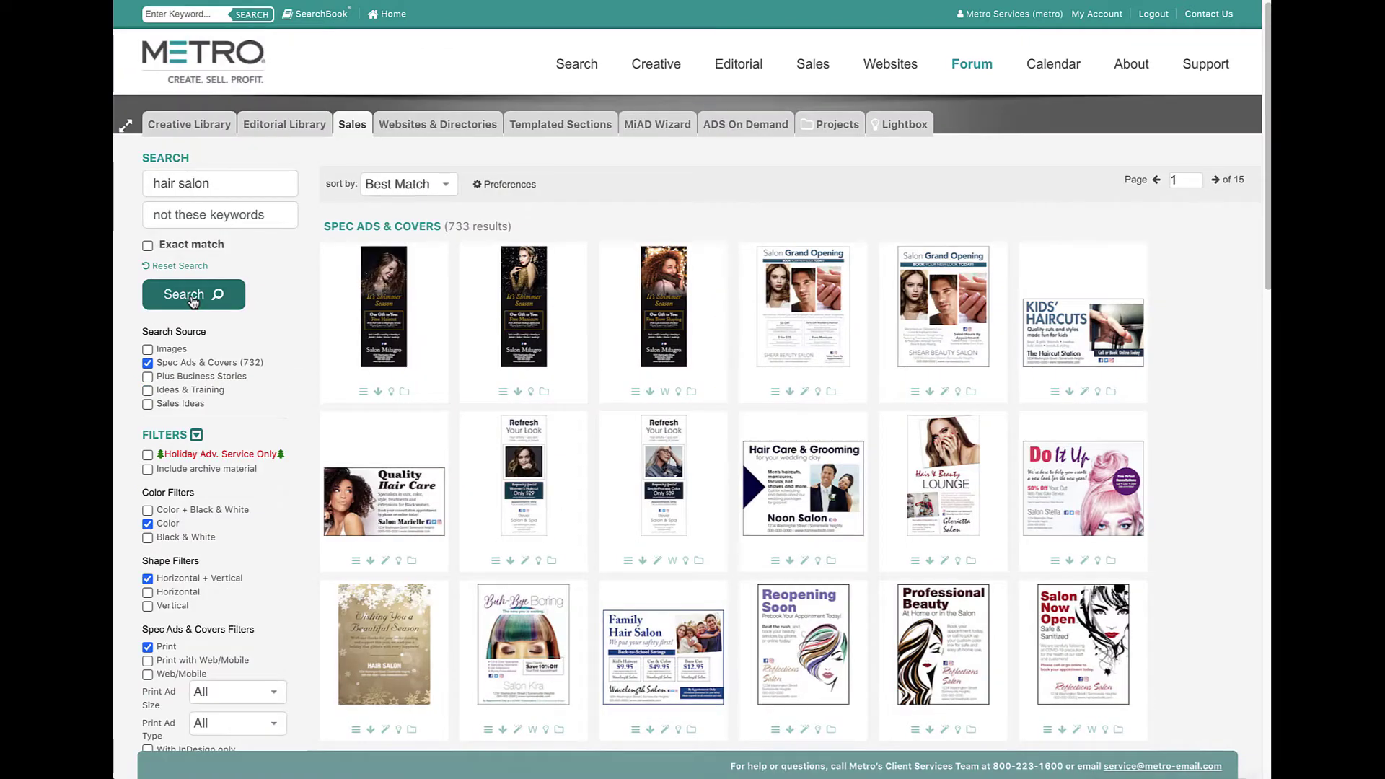
{"action": "left_click", "coordinate": [523, 476]}
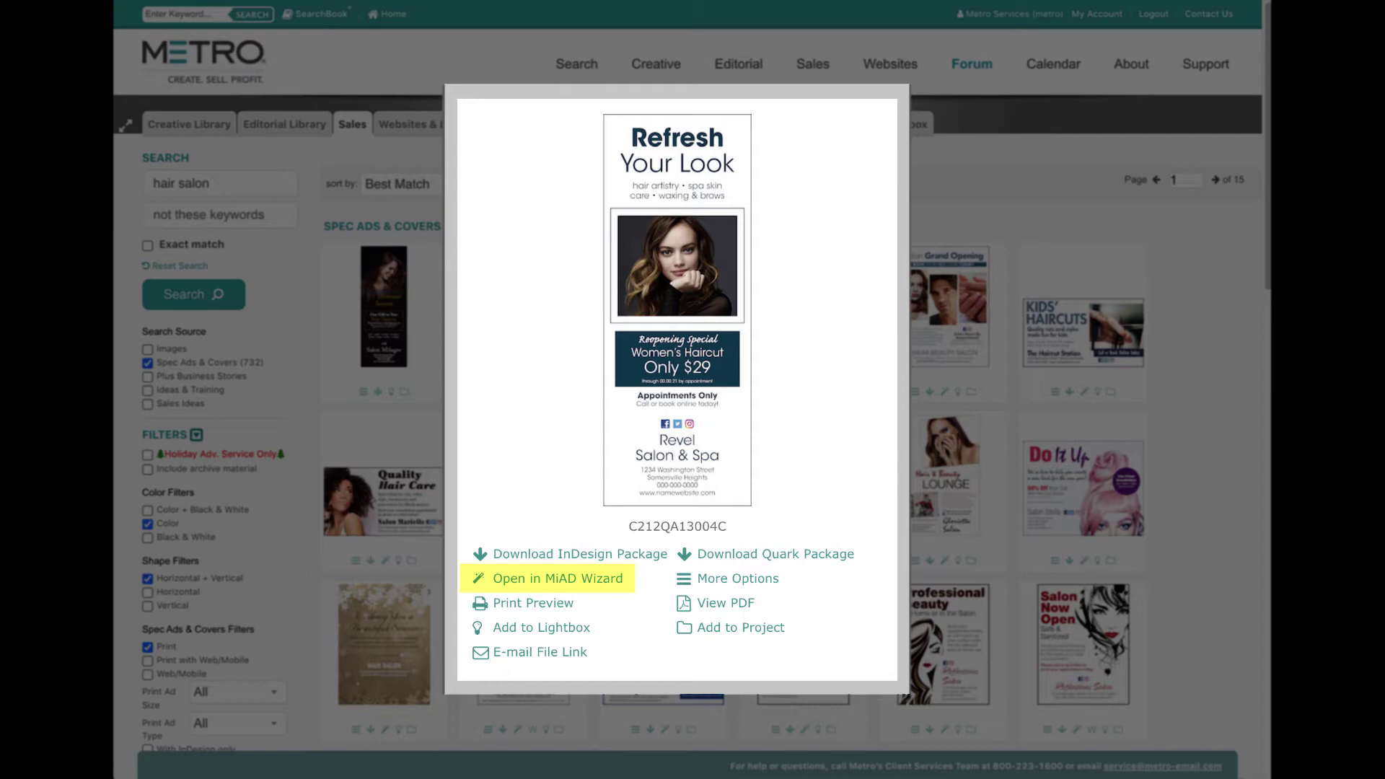
{"action": "left_click", "coordinate": [284, 605]}
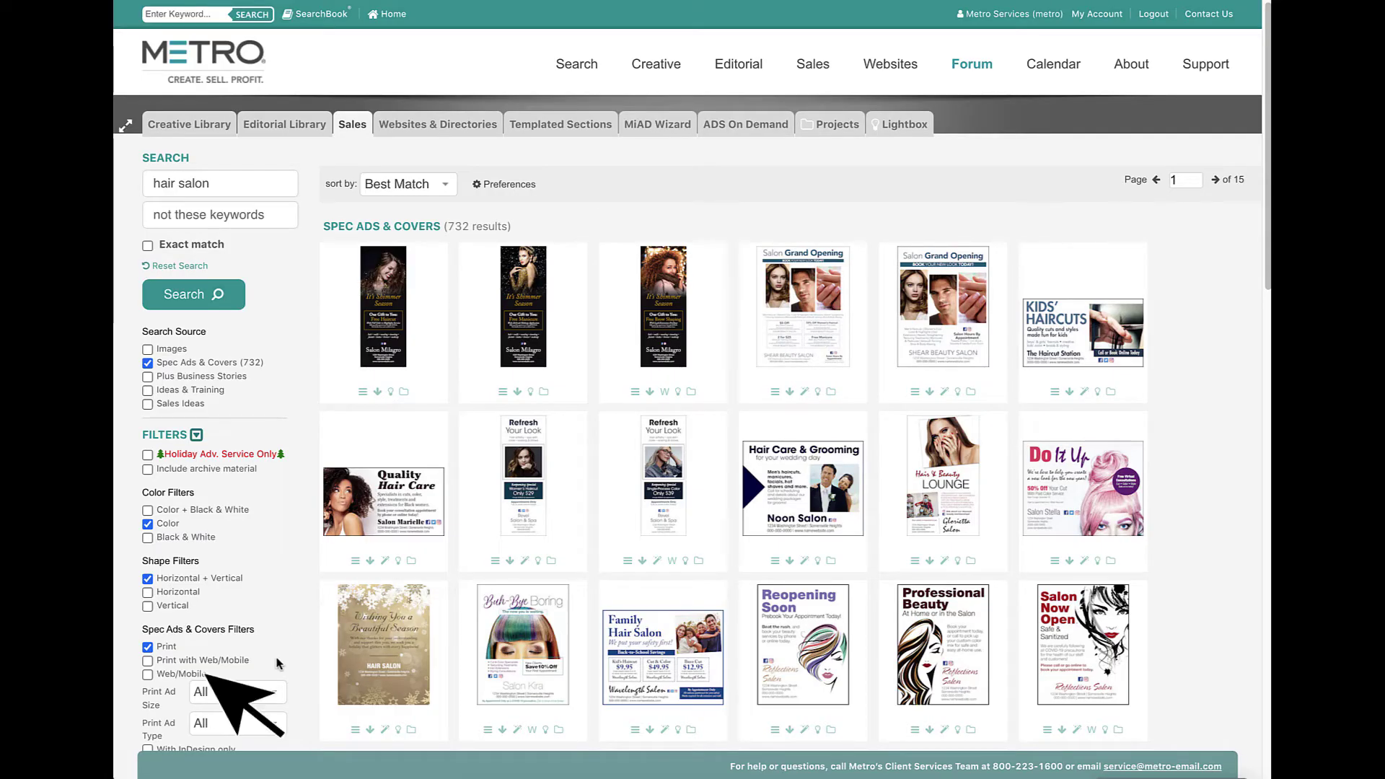
Rerun the hair salon search with the spec ads filter set to Web/Mobile.
{"action": "left_click", "coordinate": [147, 675]}
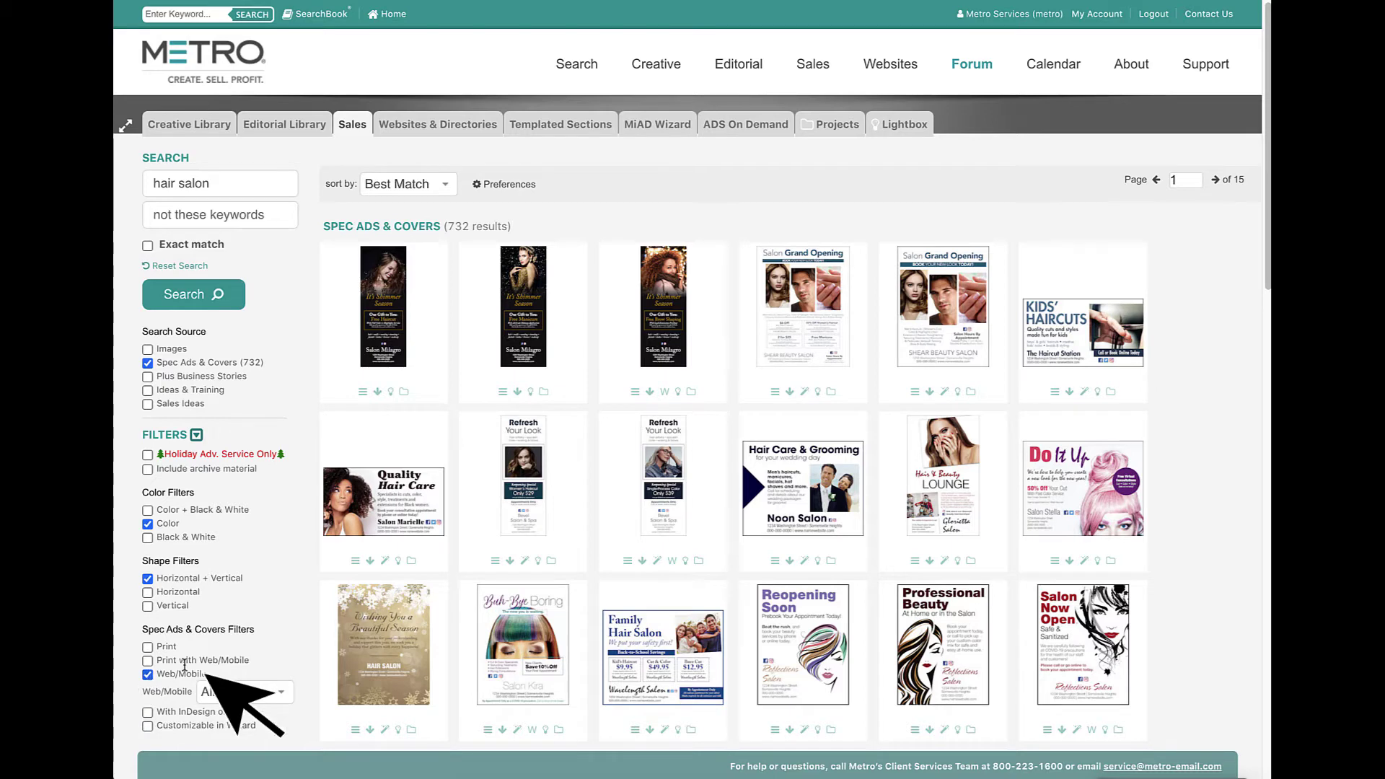
{"action": "left_click", "coordinate": [185, 297]}
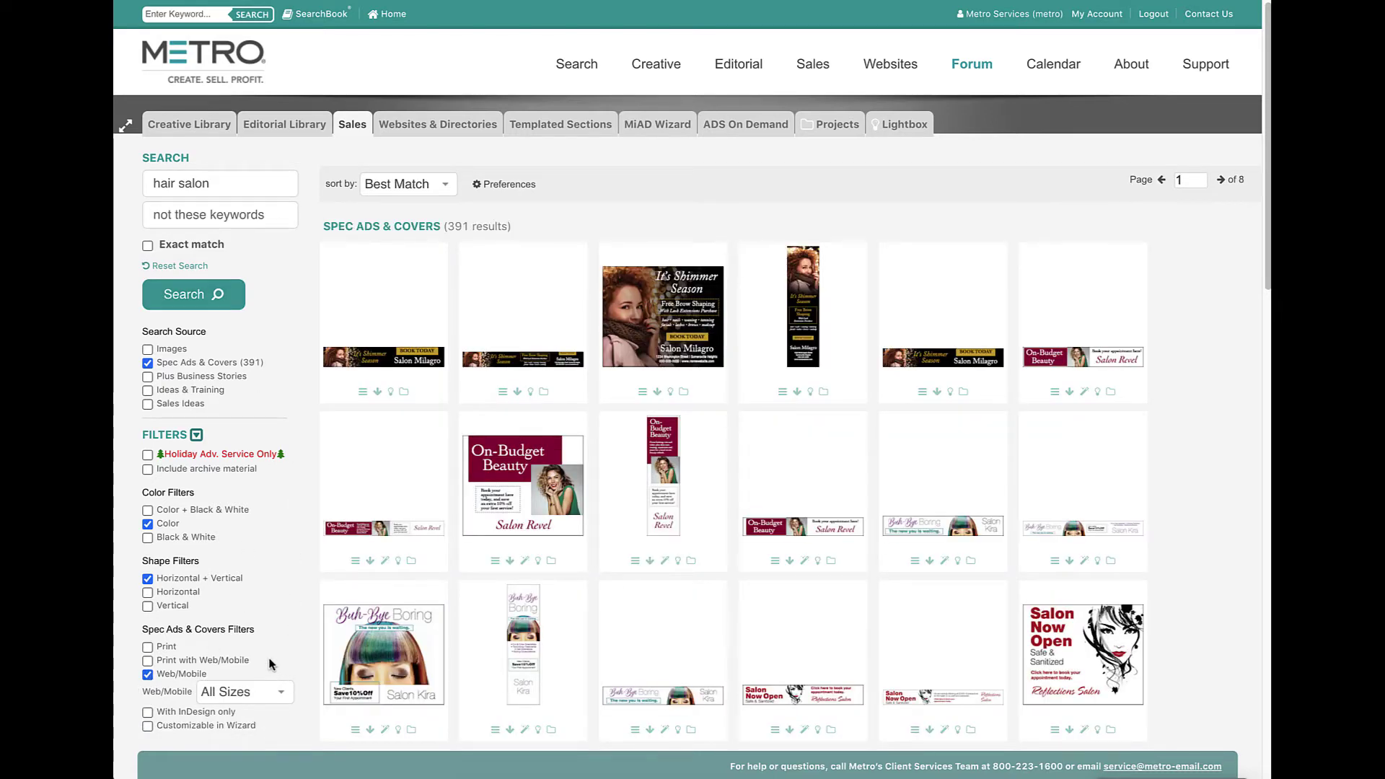
Search for hair salon ads offered as Print with Web/Mobile and view the "Buh-Bye Boring" ad's related materials.
{"action": "left_click", "coordinate": [148, 661]}
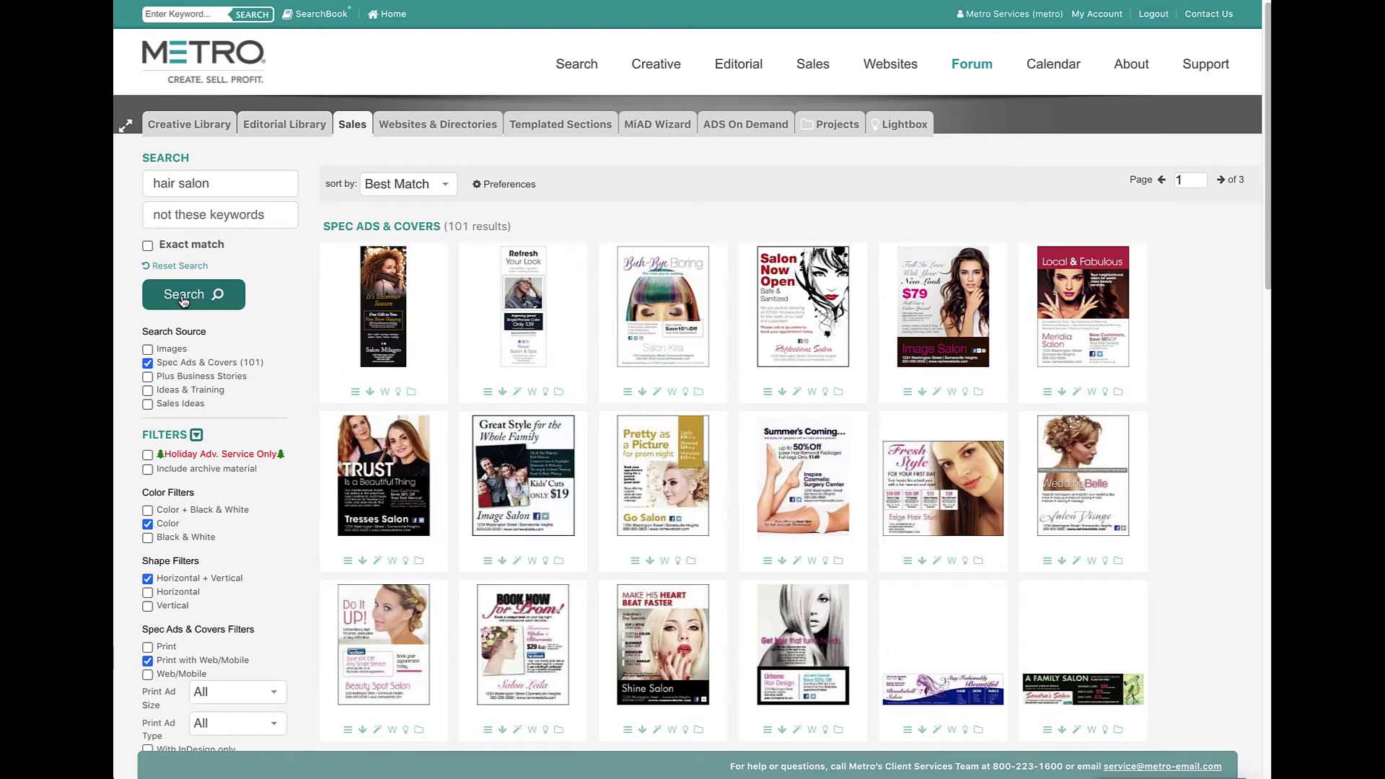
{"action": "left_click", "coordinate": [673, 393]}
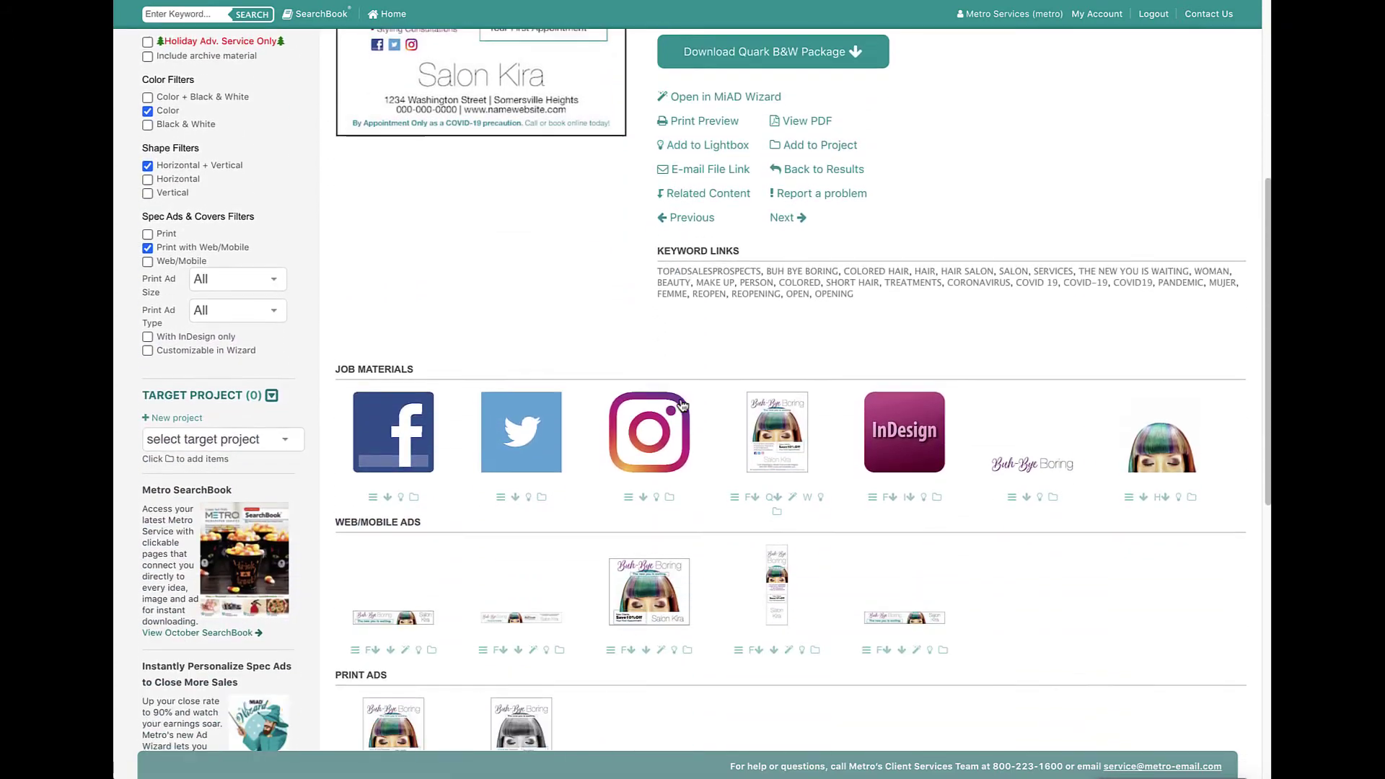
{"action": "scroll", "coordinate": [682, 406], "scroll_direction": "down", "scroll_amount": 1}
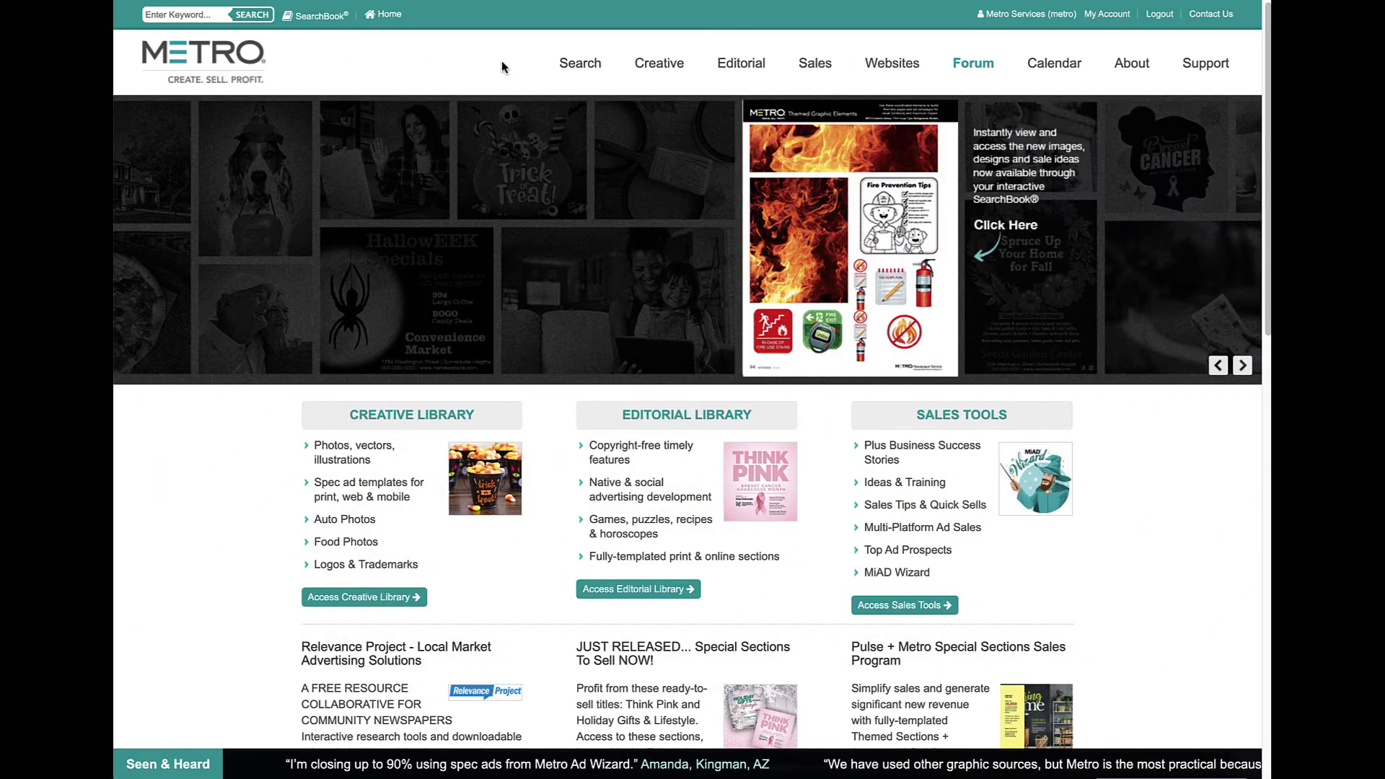
Open the MiAD Wizard to start creating a spec ad.
{"action": "mouse_move", "coordinate": [579, 65]}
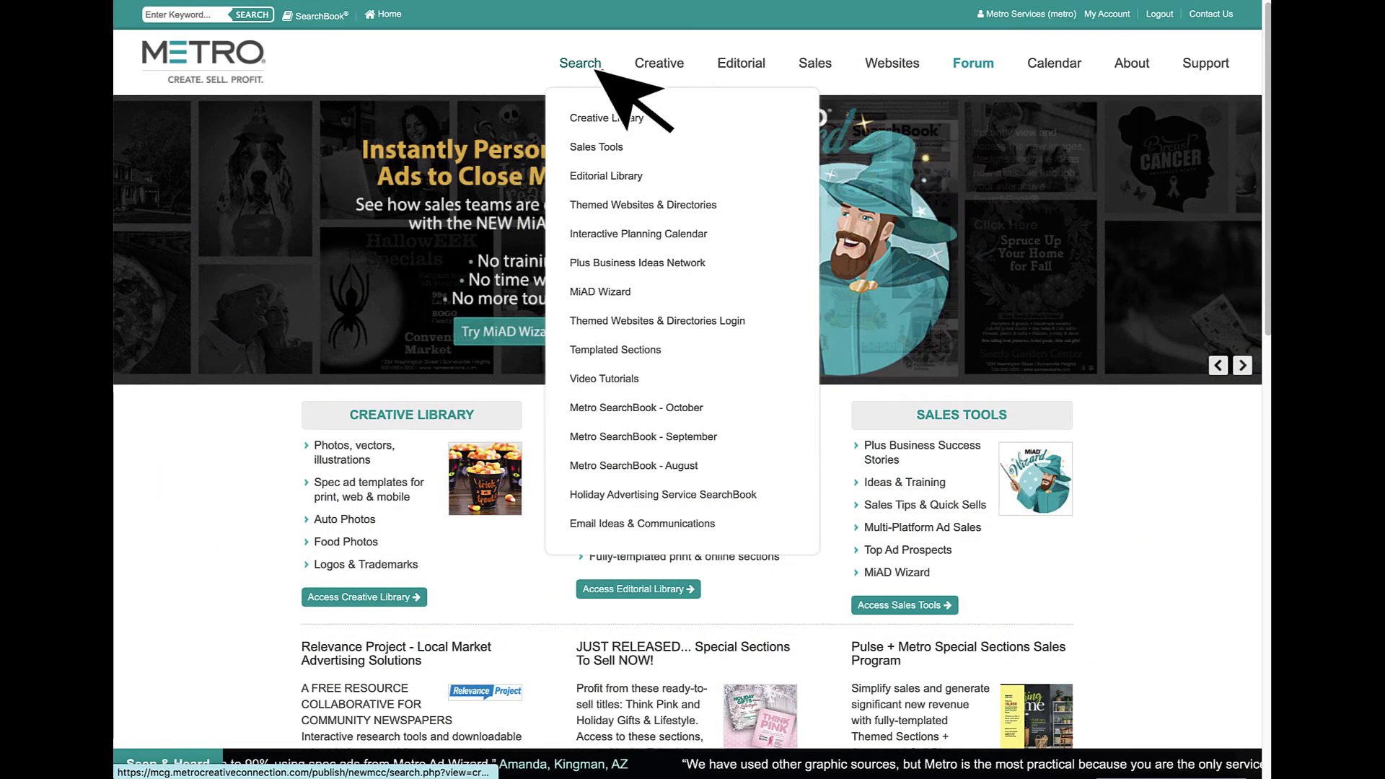
{"action": "left_click", "coordinate": [653, 296]}
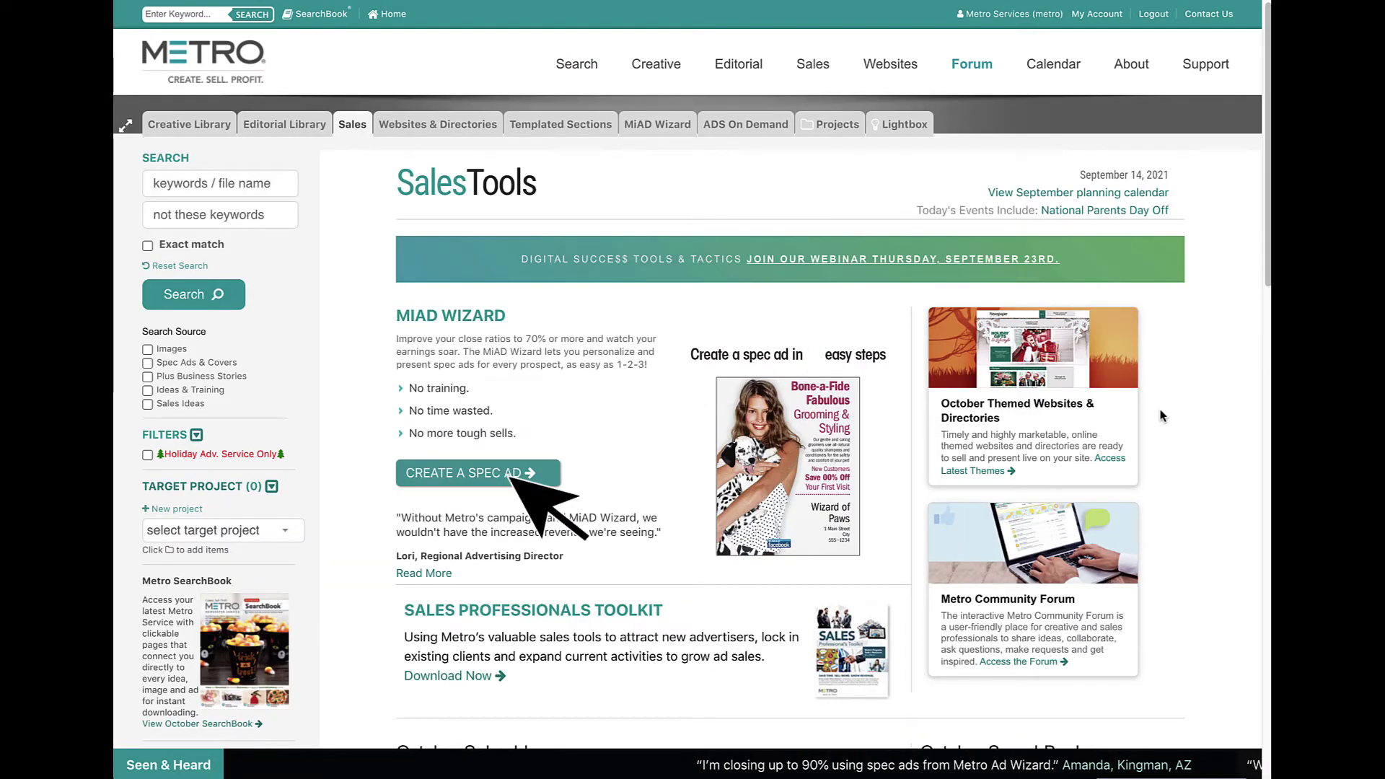
{"action": "left_click", "coordinate": [665, 128]}
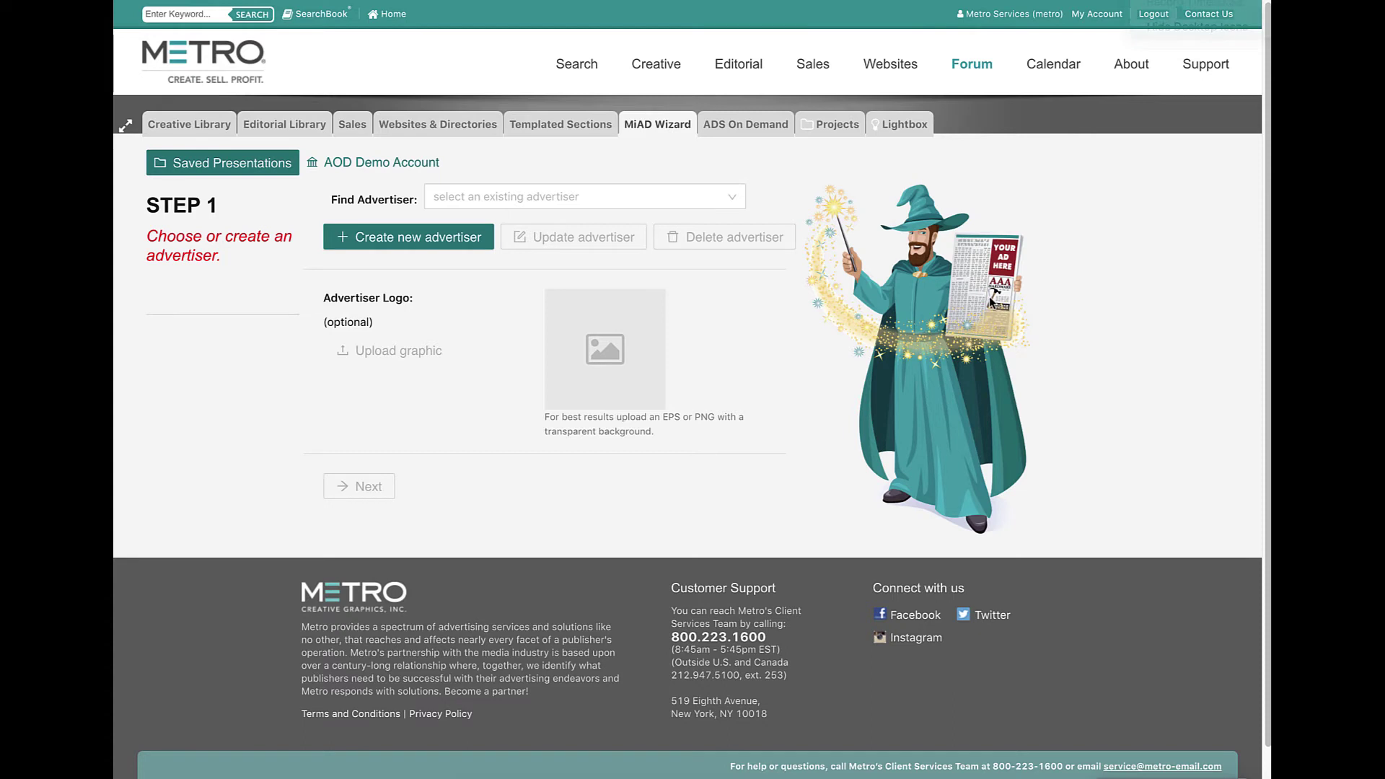
Choose the existing advertiser "My Local Business" for the spec ad.
{"action": "left_click", "coordinate": [665, 196]}
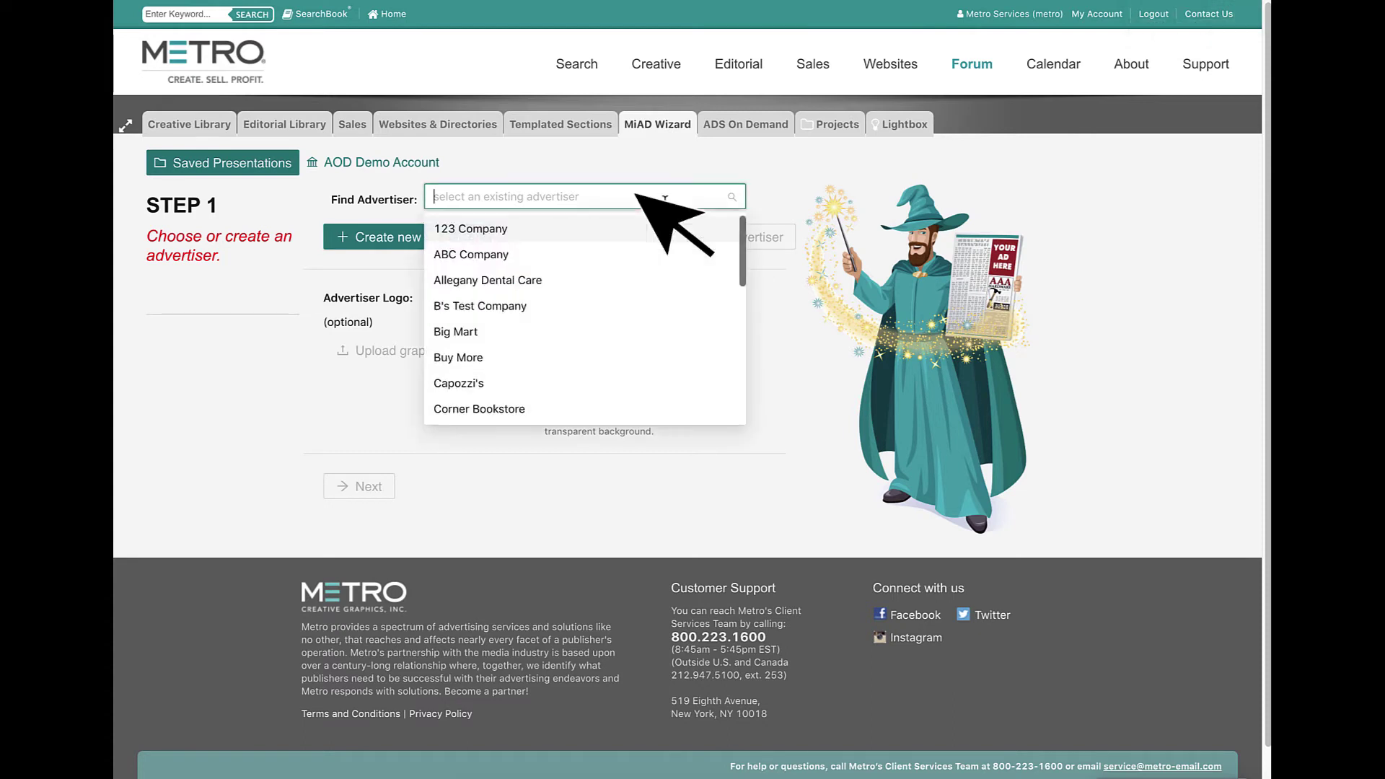
{"action": "scroll", "coordinate": [653, 274], "scroll_direction": "down", "scroll_amount": 3}
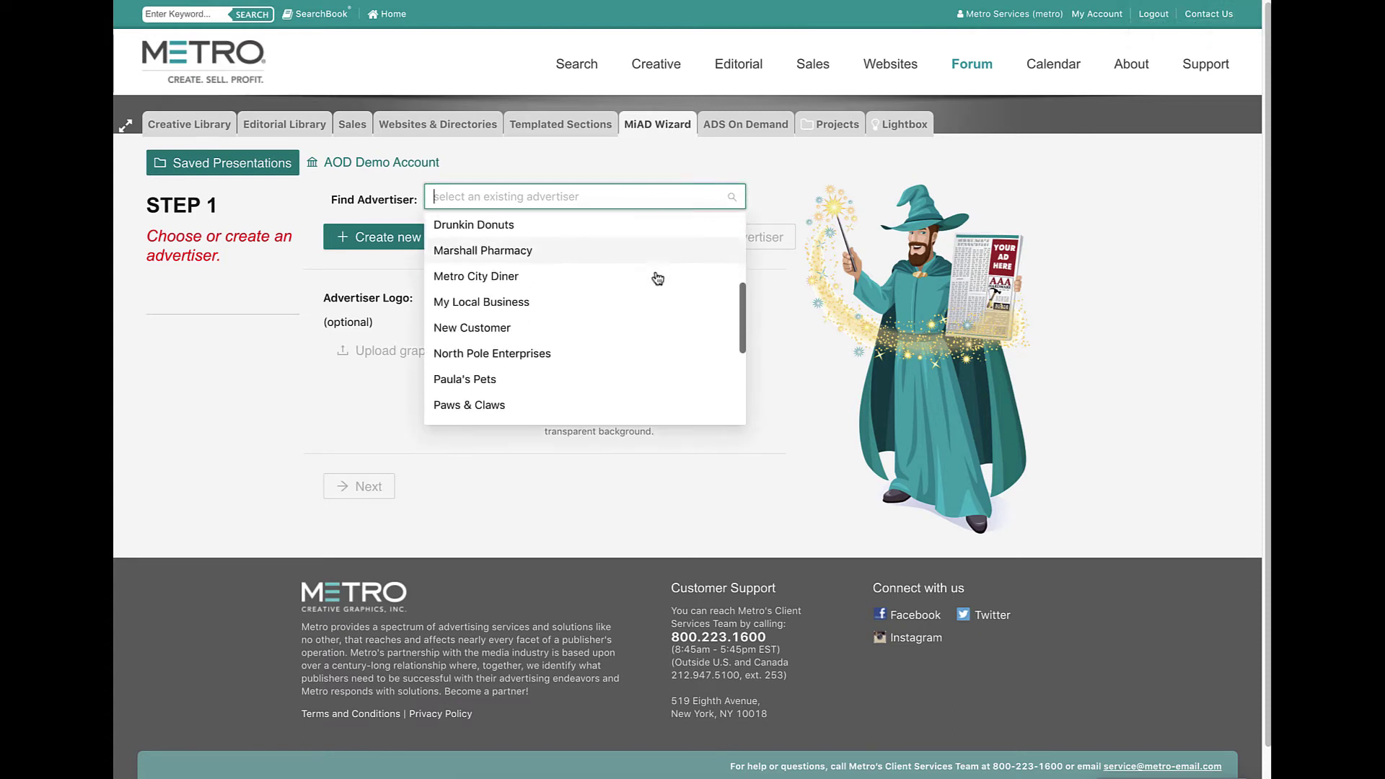
{"action": "left_click", "coordinate": [526, 304]}
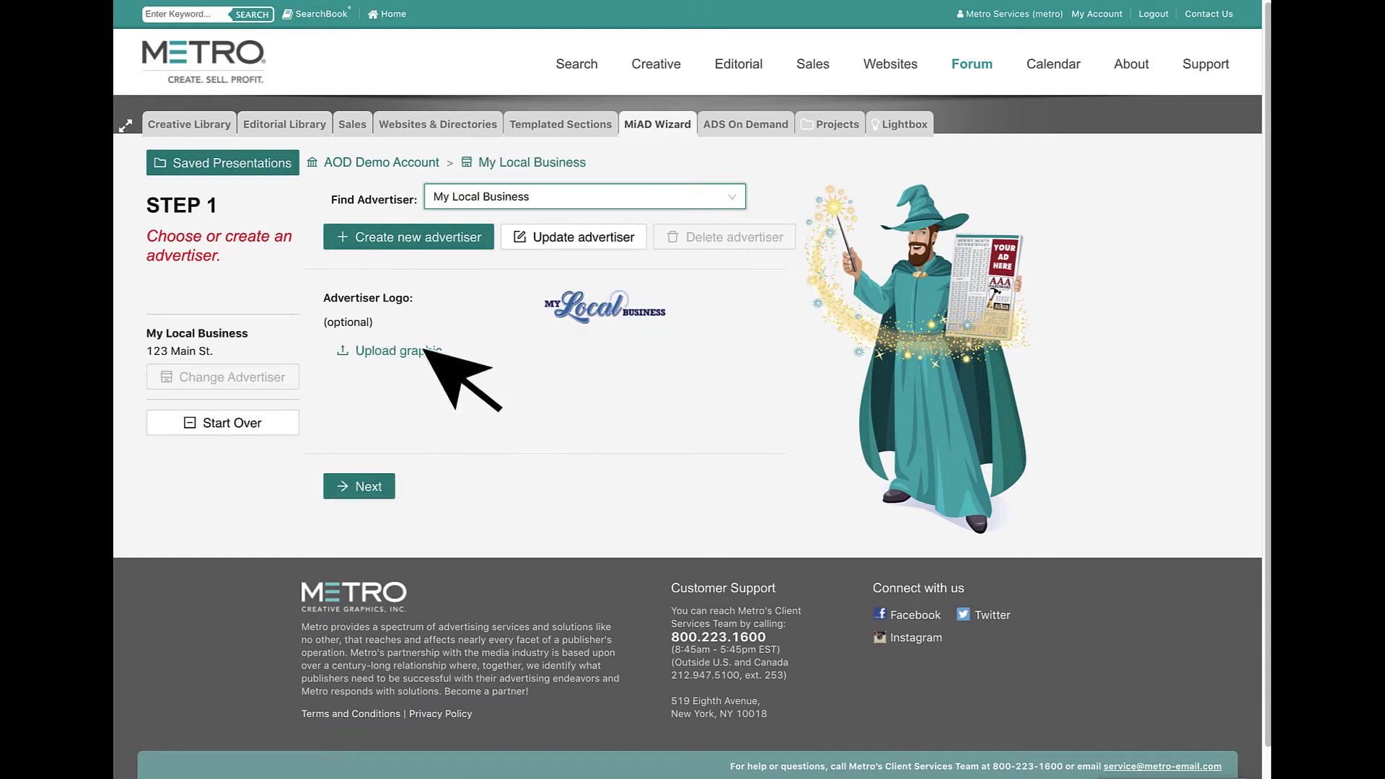
Search the print ad templates for exact matches to "hair salon" and choose the two-column "Buh-Bye Boring" template.
{"action": "left_click", "coordinate": [360, 486]}
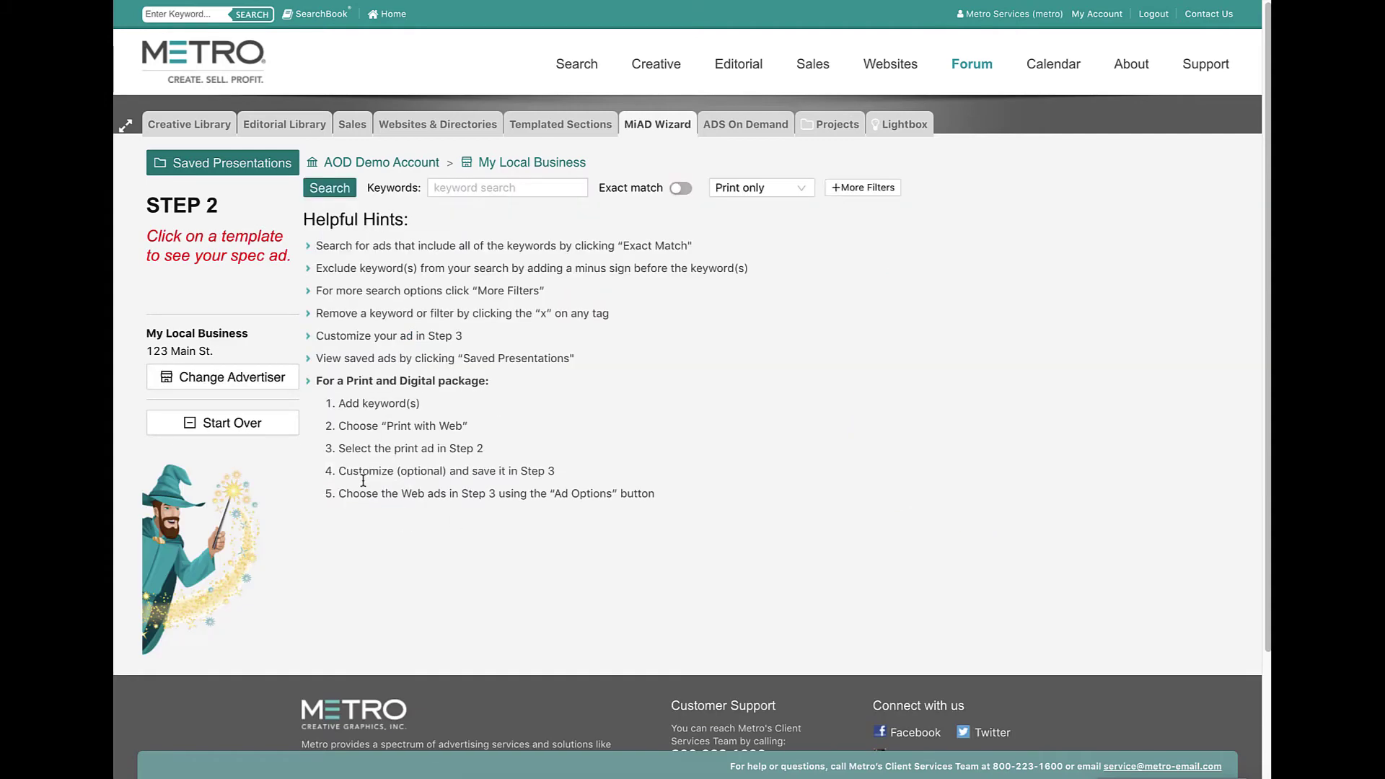
{"action": "left_click", "coordinate": [517, 186]}
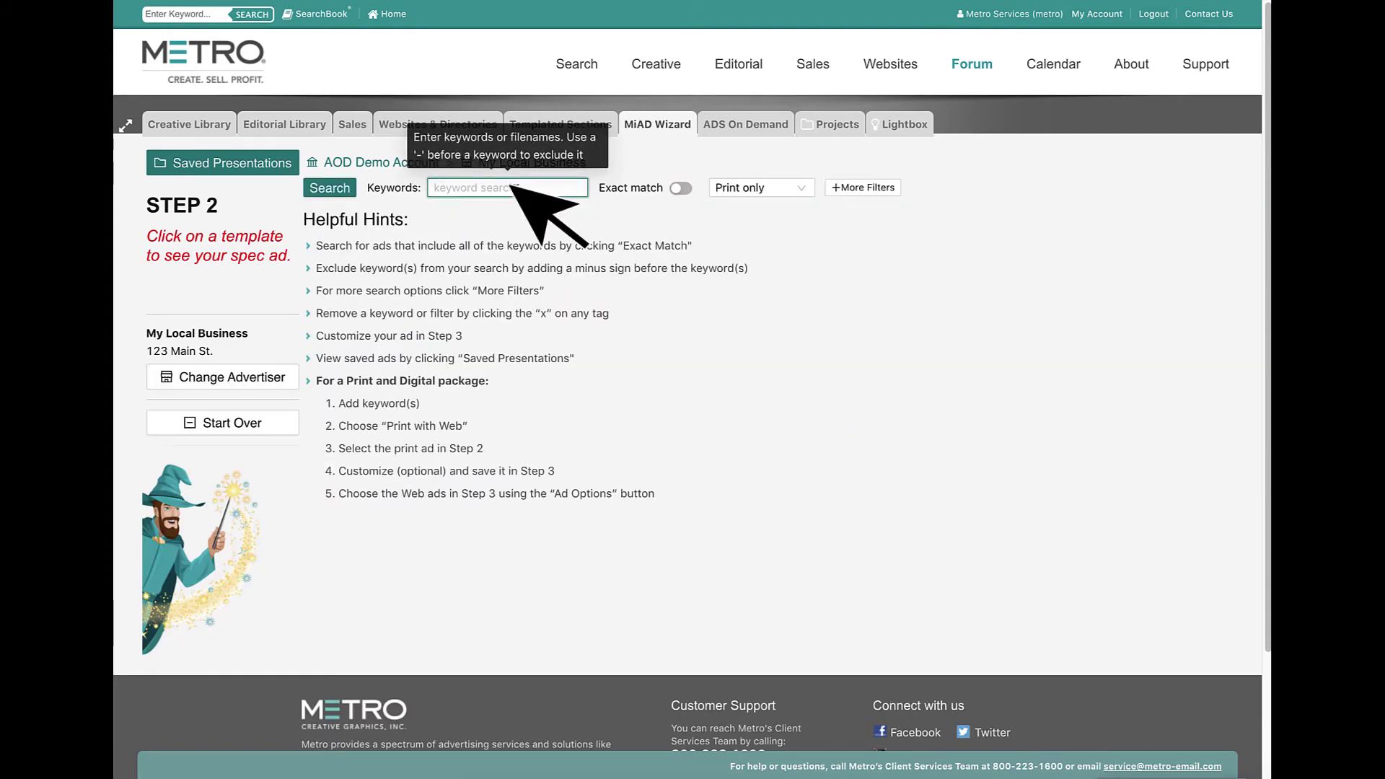
{"action": "type", "text": "hair salon"}
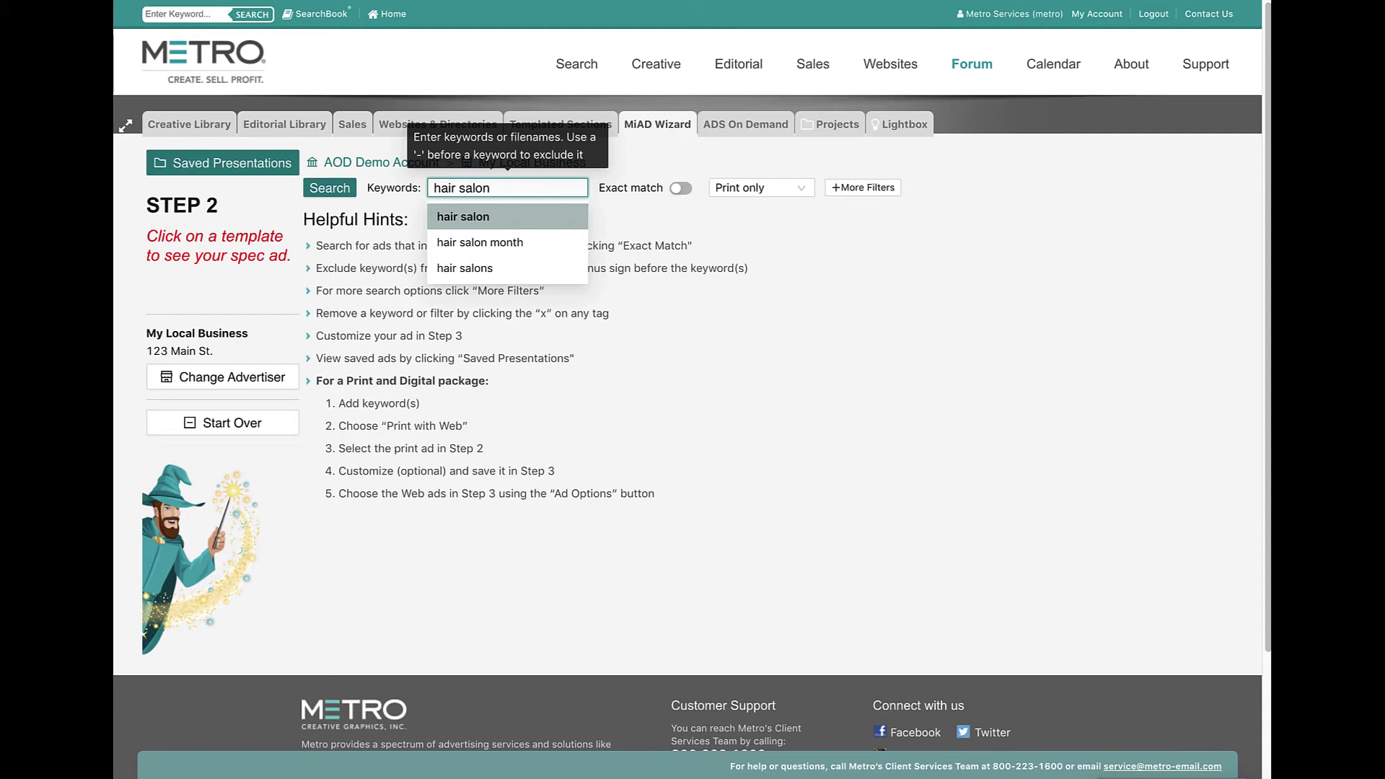
{"action": "left_click", "coordinate": [673, 188]}
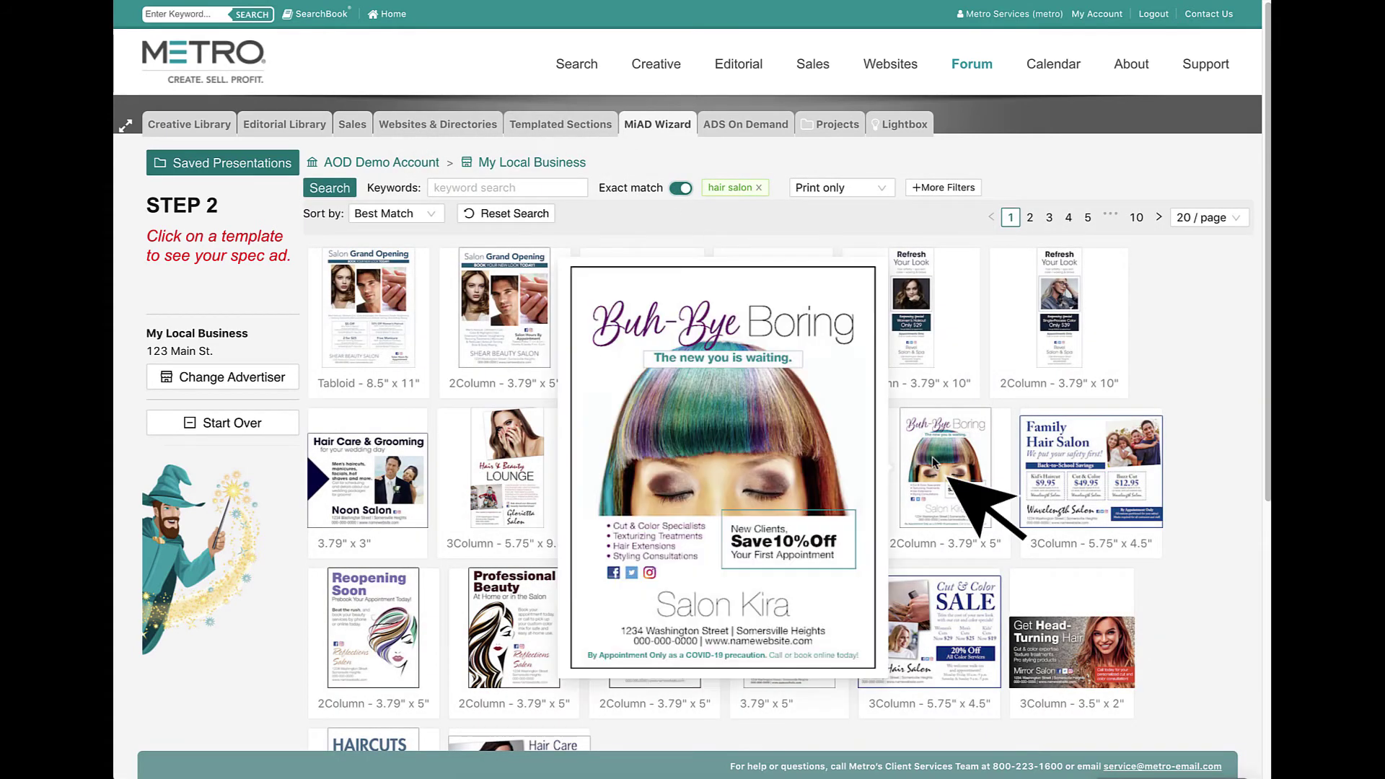
{"action": "left_click", "coordinate": [932, 456]}
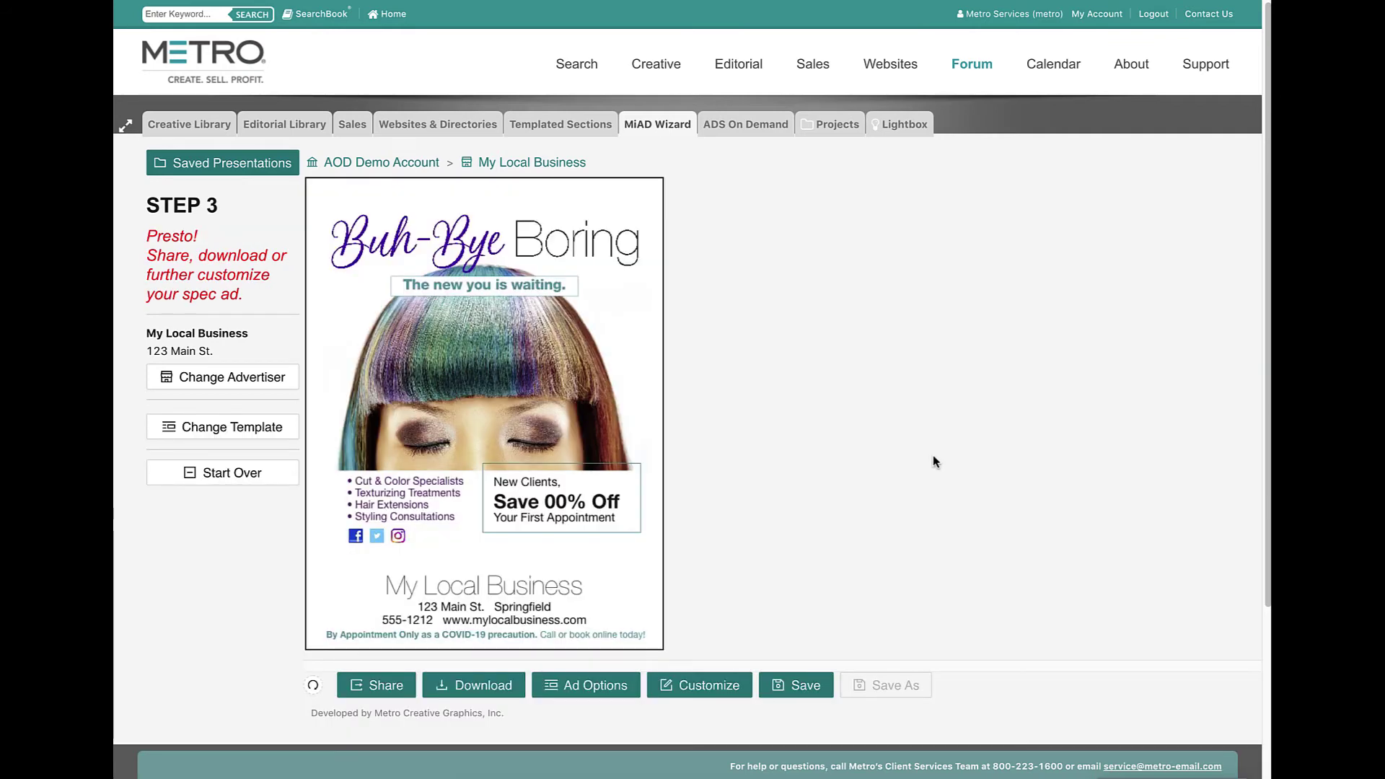
Customize the ad by replacing the business name with the advertiser logo, placed just above the street address.
{"action": "left_click", "coordinate": [701, 687]}
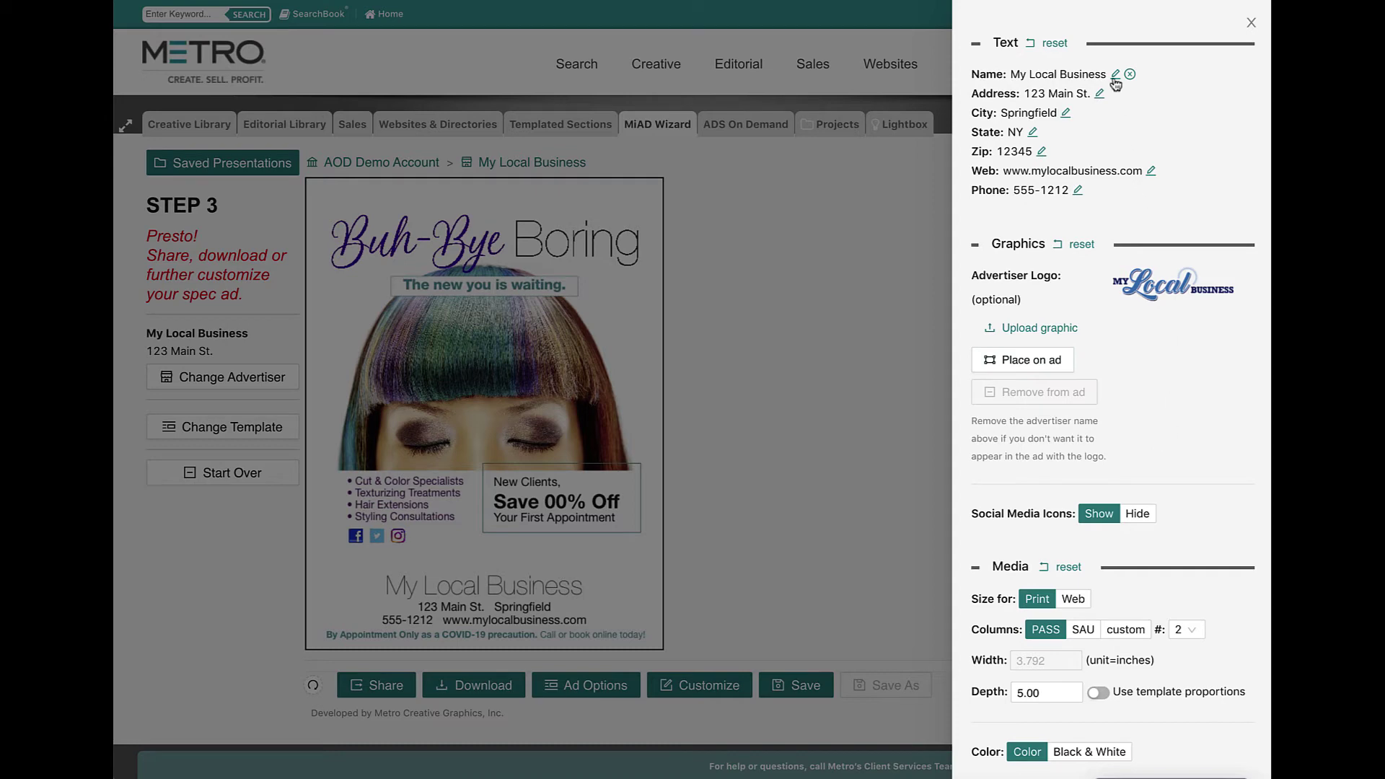
{"action": "left_click", "coordinate": [1038, 360]}
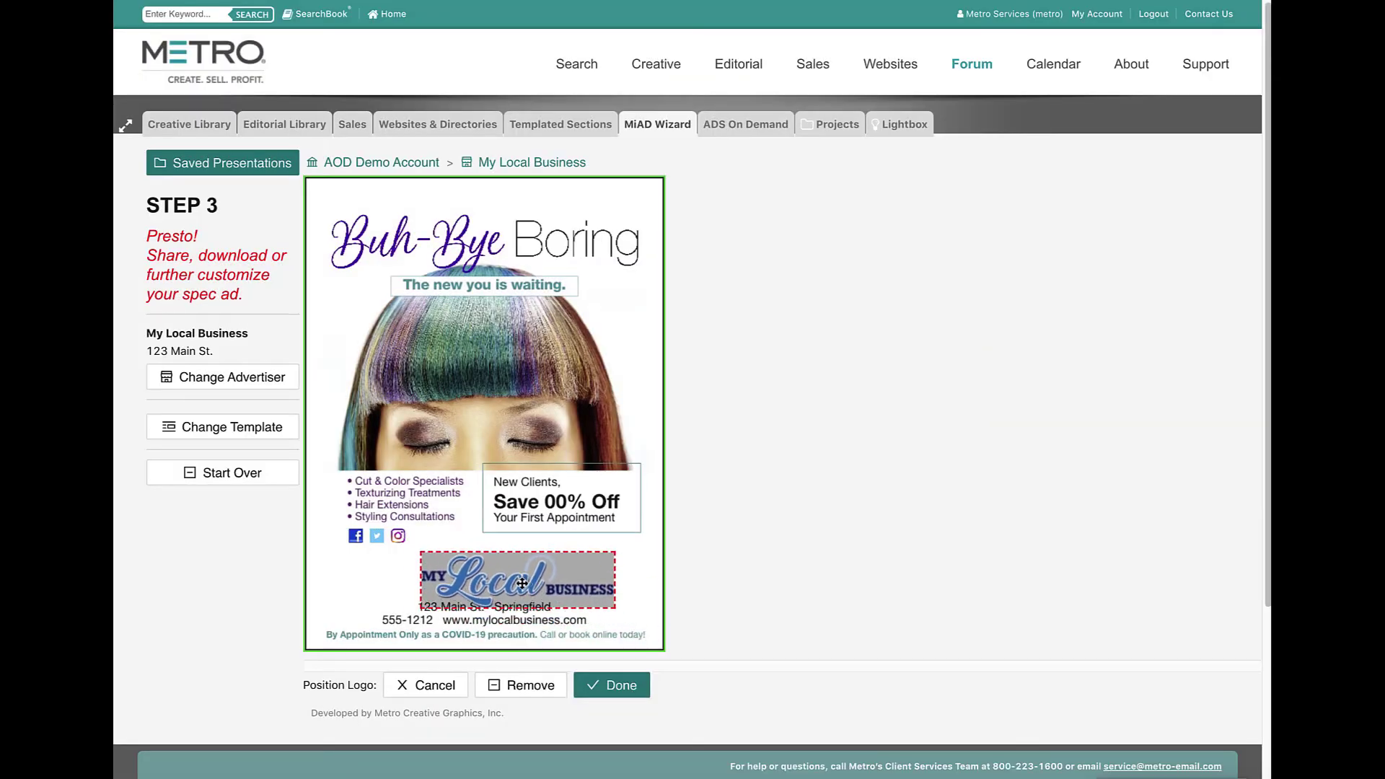
{"action": "left_click", "coordinate": [619, 685]}
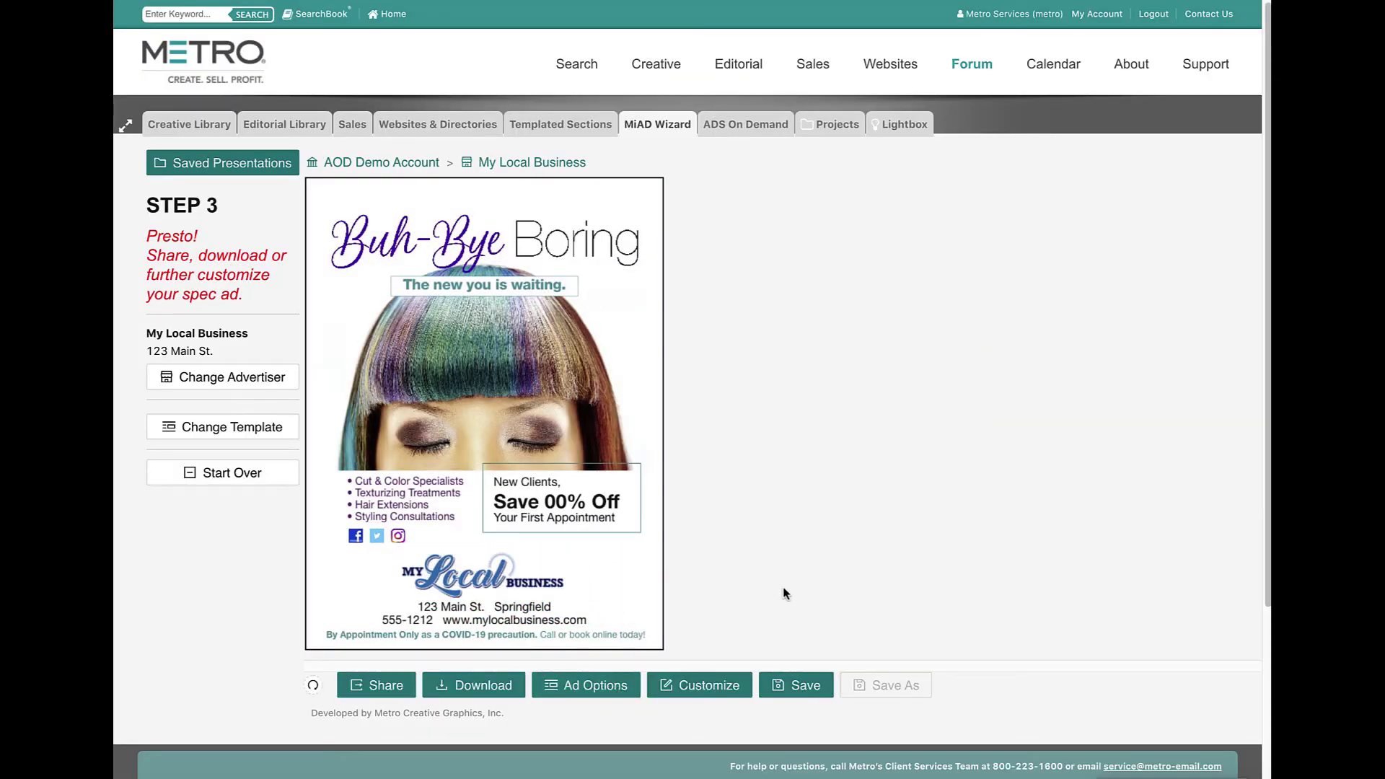
Save the customized spec ad and share it as a PDF.
{"action": "left_click", "coordinate": [795, 689]}
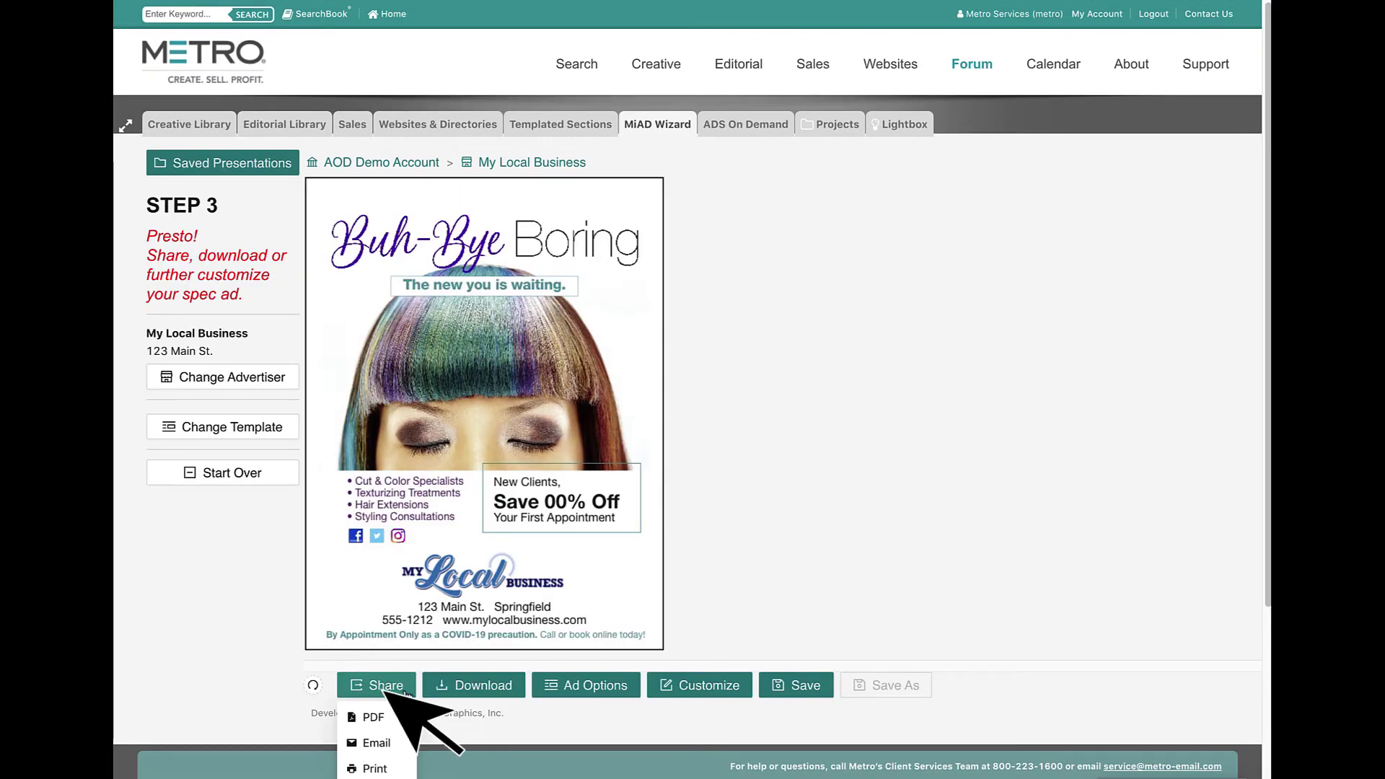
{"action": "left_click", "coordinate": [373, 717]}
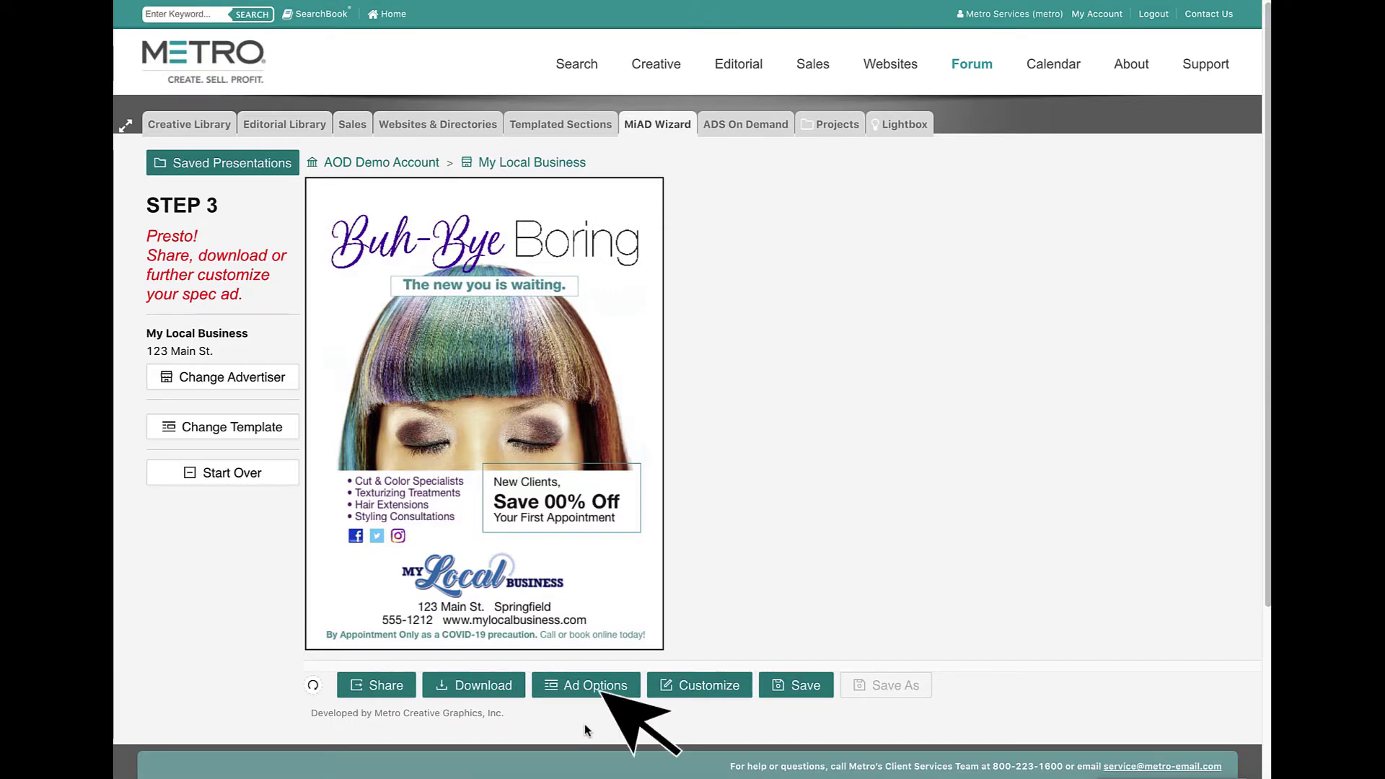
Choose the Rectangle 300x250 web version from the ad options for the saved print ad.
{"action": "left_click", "coordinate": [601, 689]}
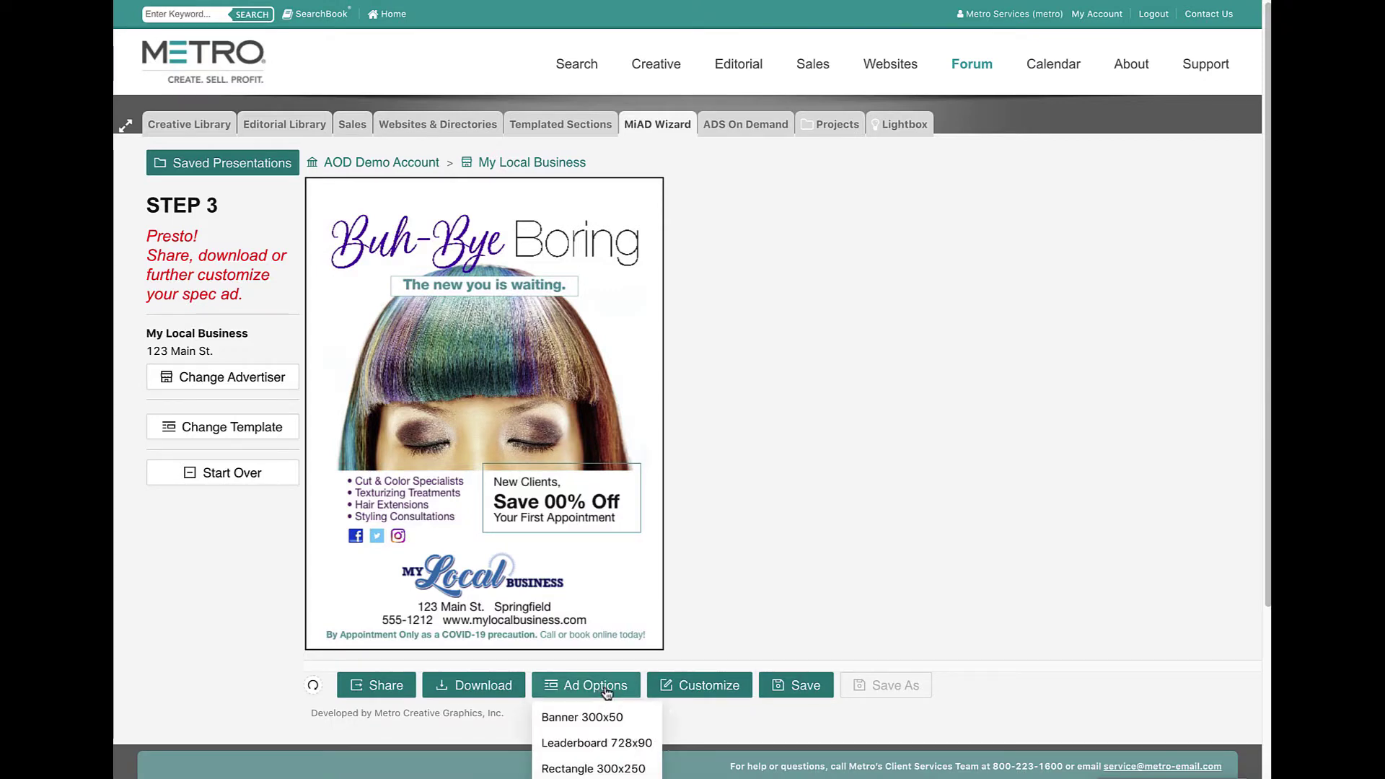
{"action": "left_click", "coordinate": [593, 768]}
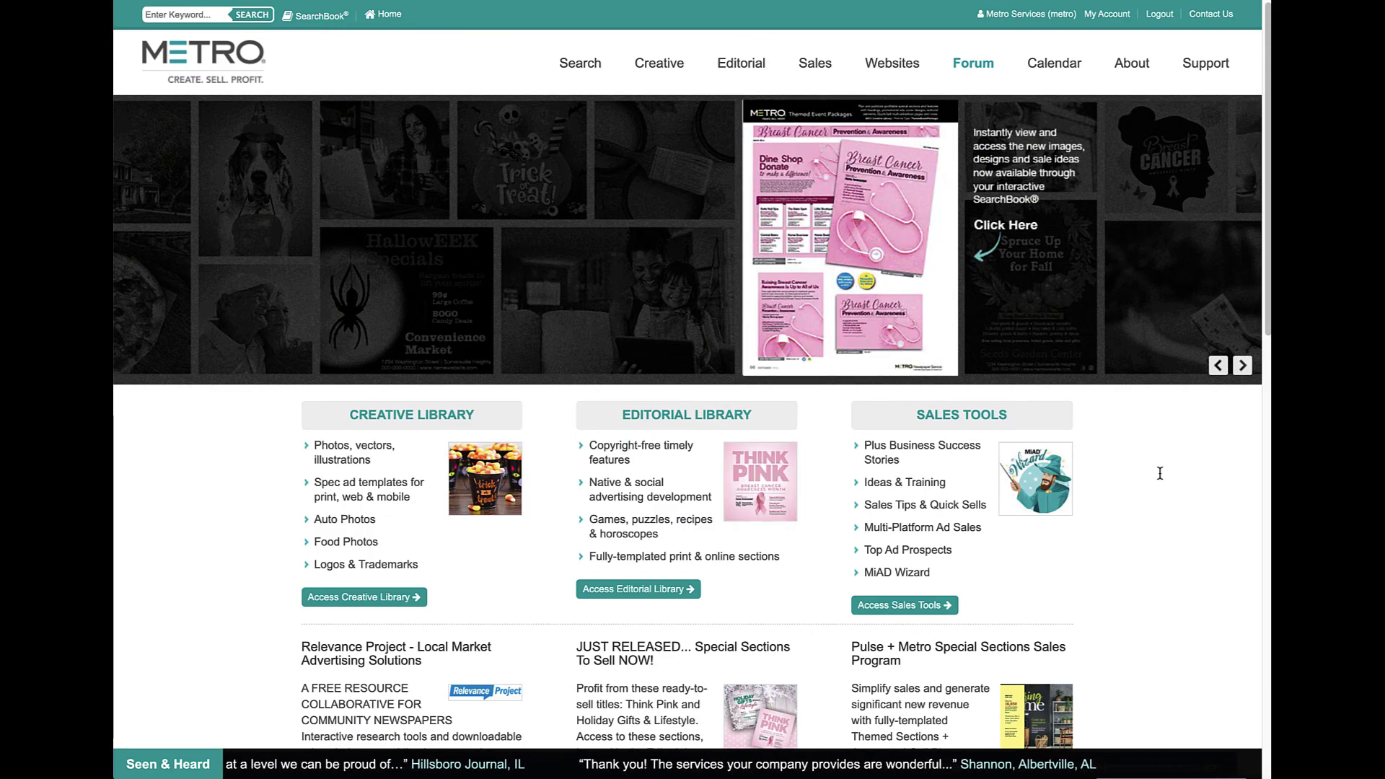
Open the support site's Video Tutorials page and expand the Sales Tools tutorial topic.
{"action": "left_click", "coordinate": [1197, 68]}
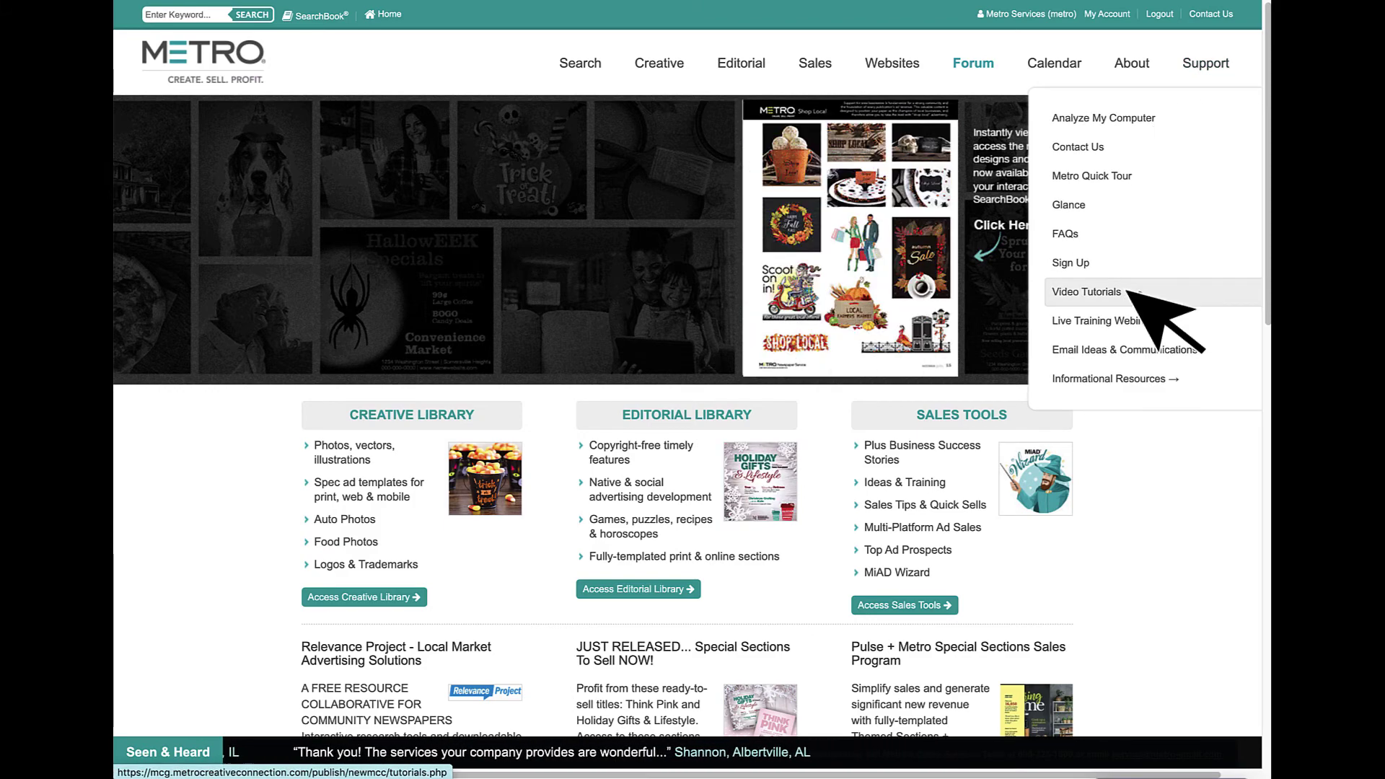
{"action": "left_click", "coordinate": [1140, 291]}
{"action": "scroll", "coordinate": [1140, 290], "scroll_direction": "down", "scroll_amount": 8}
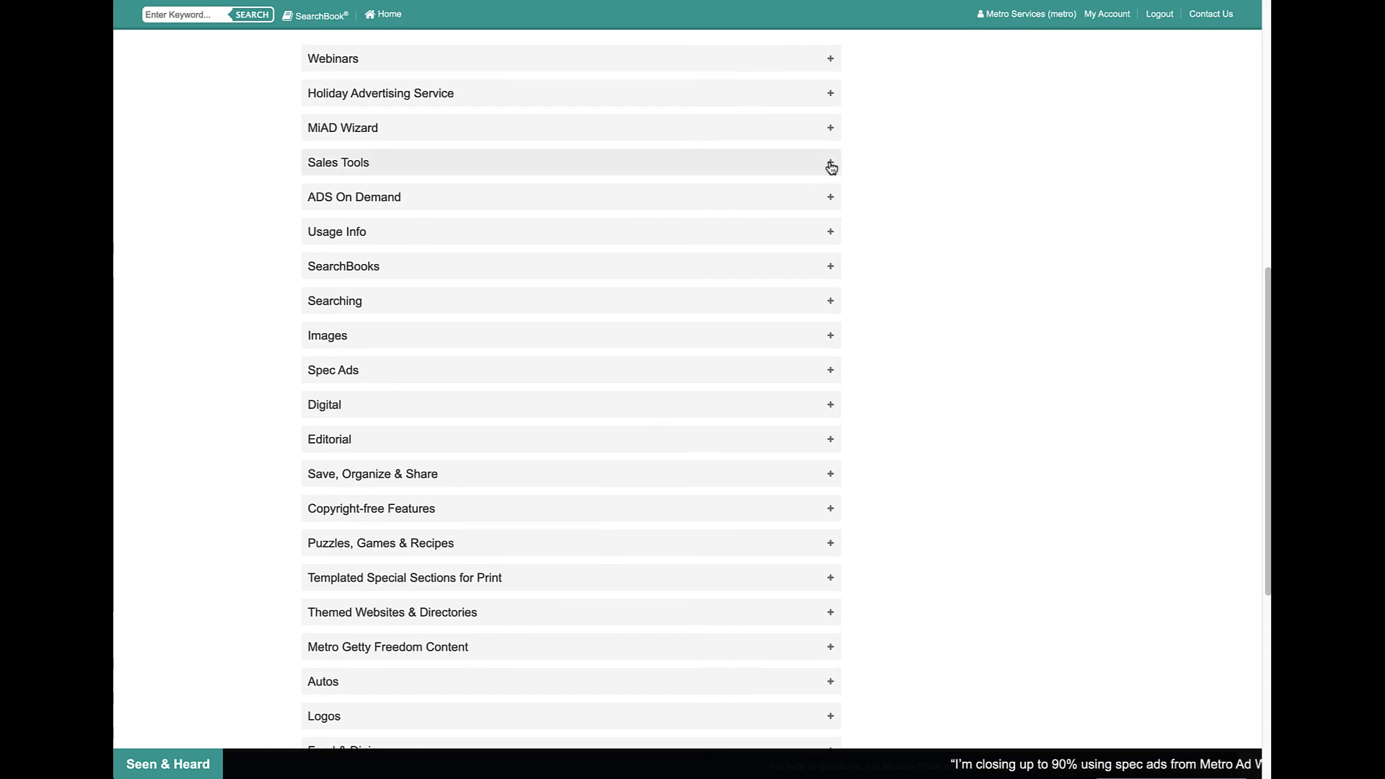
{"action": "left_click", "coordinate": [830, 165]}
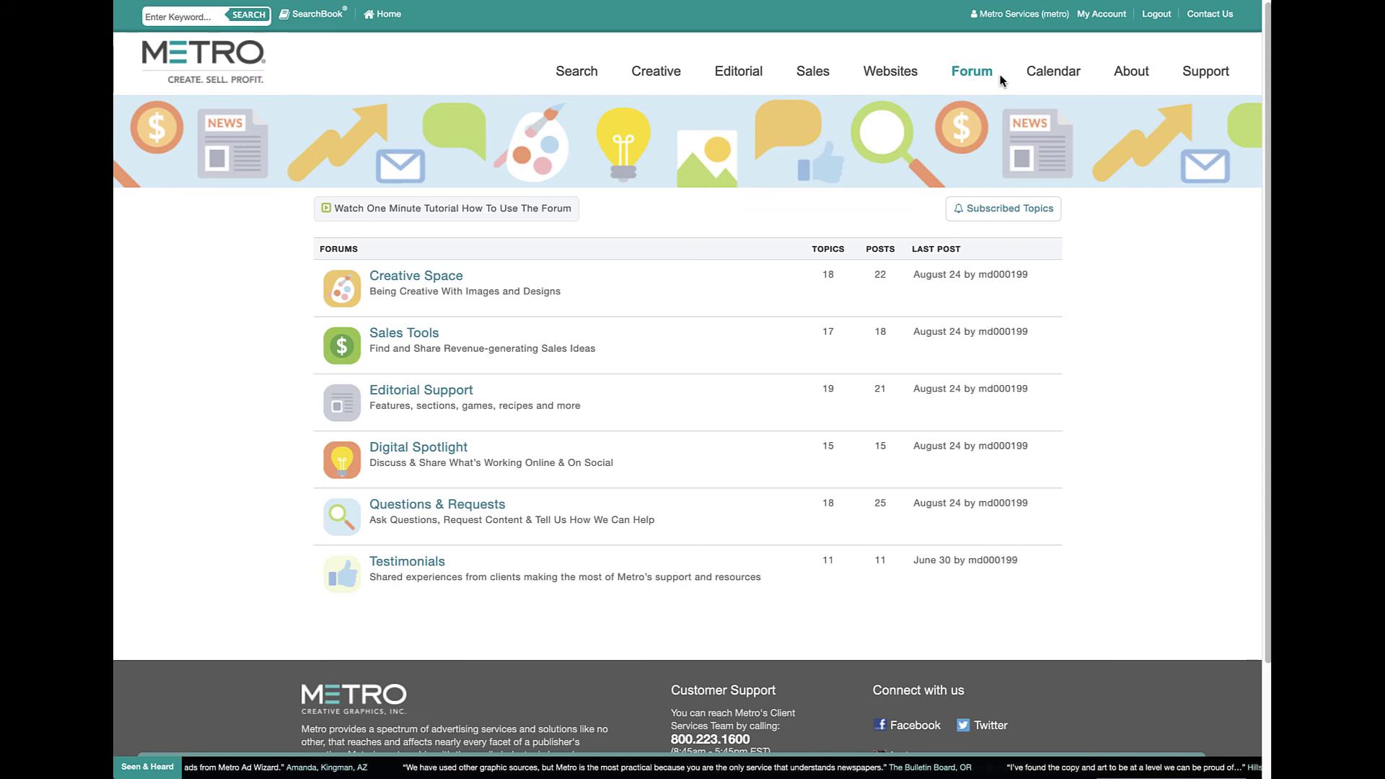
Show the list of available support resources from the Forum page.
{"action": "left_click", "coordinate": [1196, 76]}
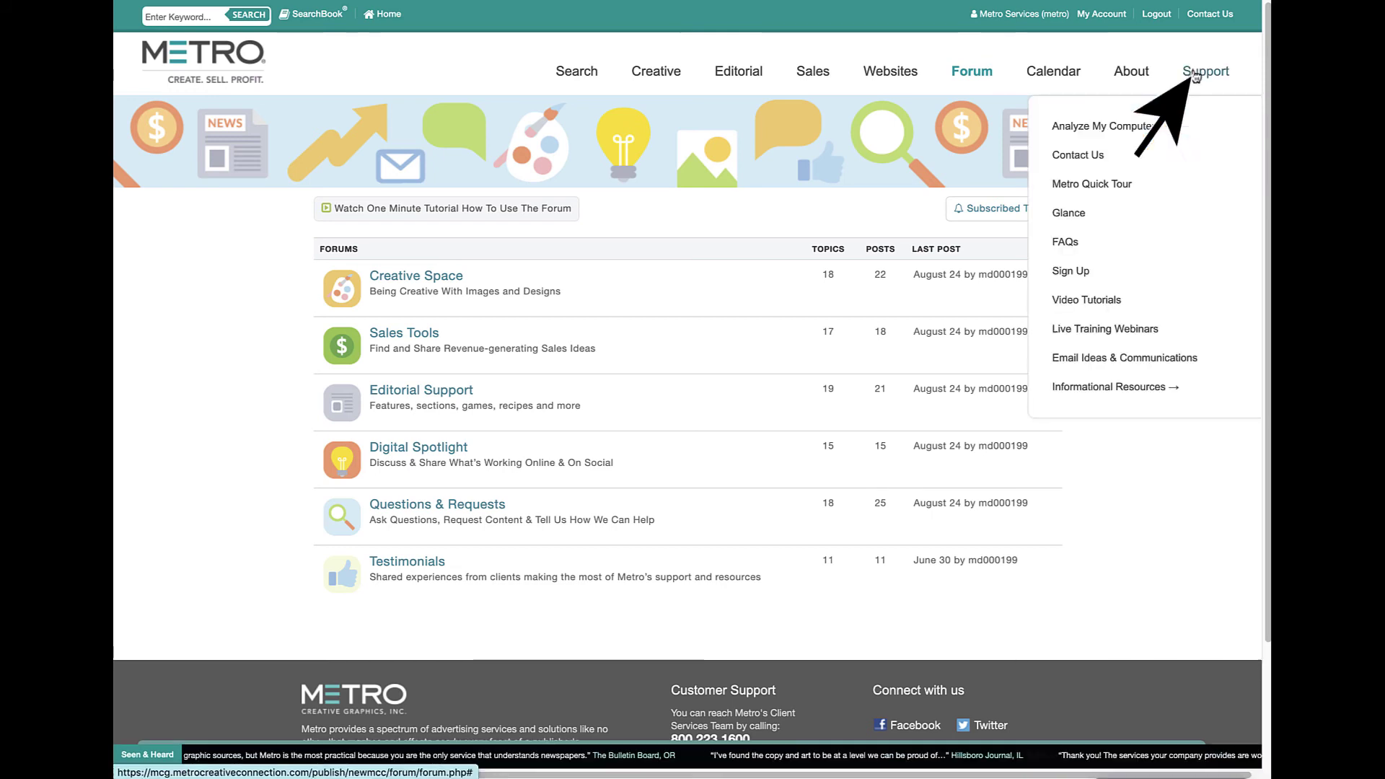